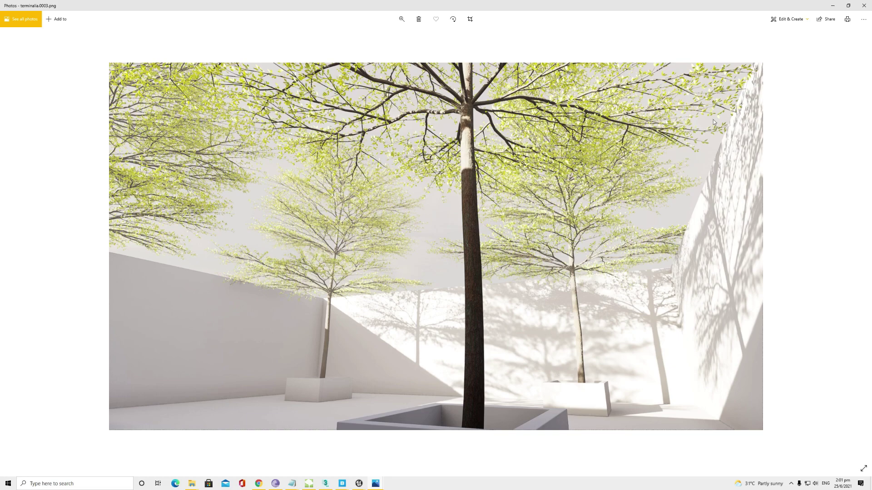
Shrink the full-screen Photos render of the green trees to a window and move it over the editor.
{"action": "left_click", "coordinate": [848, 5]}
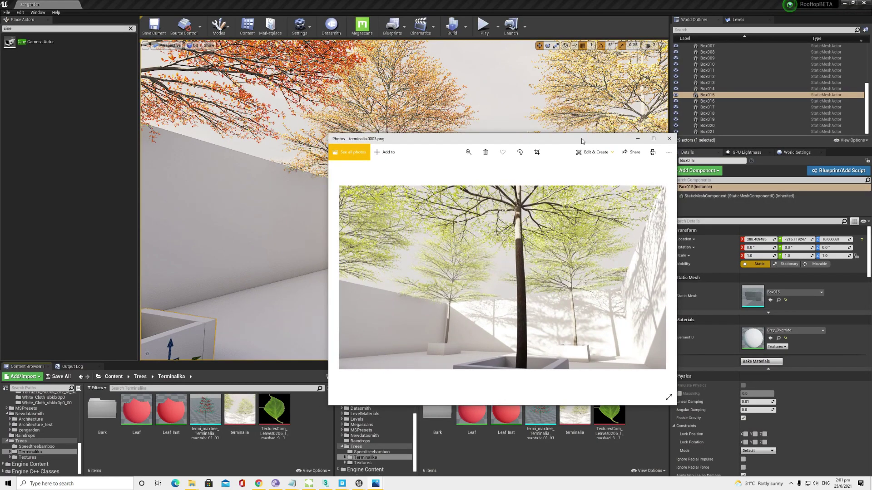
{"action": "left_click_drag", "start_coordinate": [581, 142], "coordinate": [573, 171]}
Minimize the reference photo, then fly around the courtyard viewing the autumn trees and planters from several angles.
{"action": "left_click", "coordinate": [628, 169]}
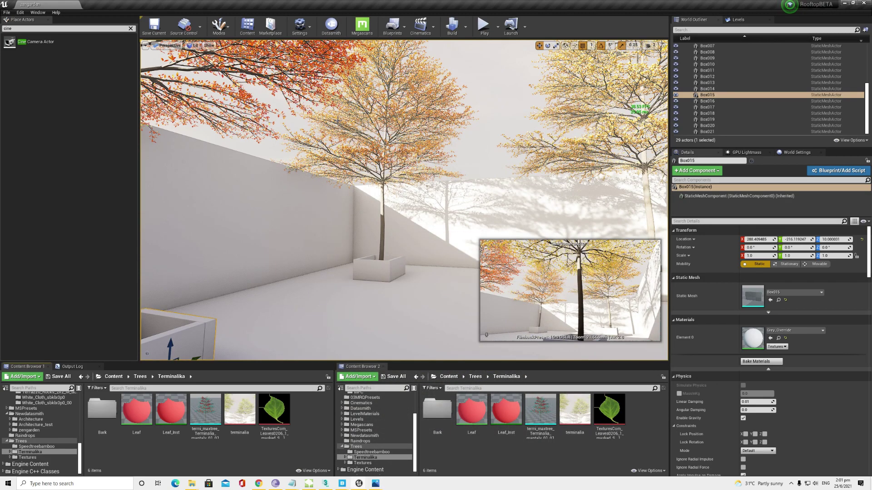
{"action": "mouse_move", "coordinate": [300, 101]}
{"action": "right_mouse_down"}
{"action": "mouse_move", "coordinate": [295, 76]}
{"action": "mouse_move", "coordinate": [381, 111]}
{"action": "right_mouse_up"}
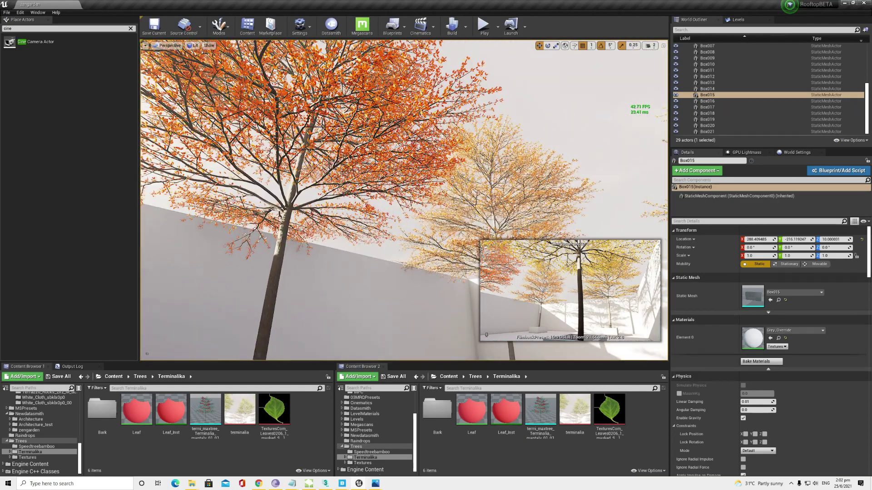
{"action": "mouse_move", "coordinate": [408, 132]}
{"action": "right_mouse_down"}
{"action": "mouse_move", "coordinate": [363, 140]}
{"action": "mouse_move", "coordinate": [284, 196]}
{"action": "right_mouse_up"}
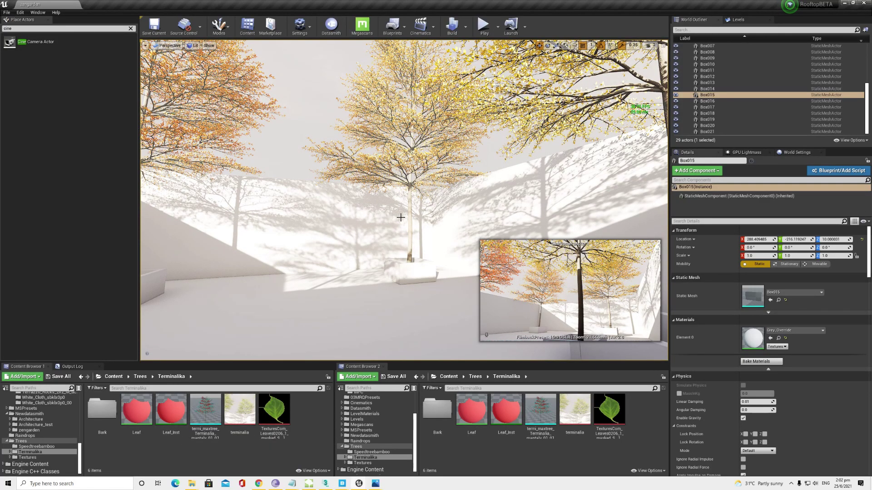
{"action": "right_click_drag", "start_coordinate": [413, 220], "coordinate": [396, 228]}
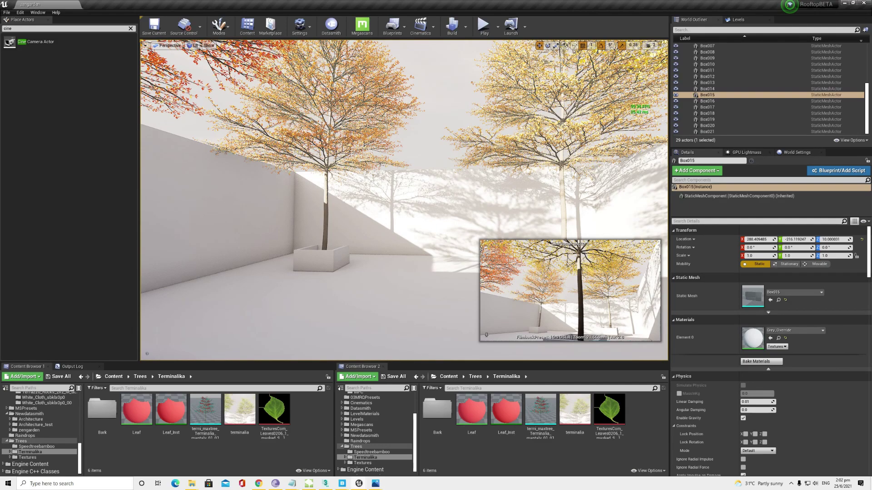
{"action": "right_click_drag", "start_coordinate": [297, 186], "coordinate": [309, 187]}
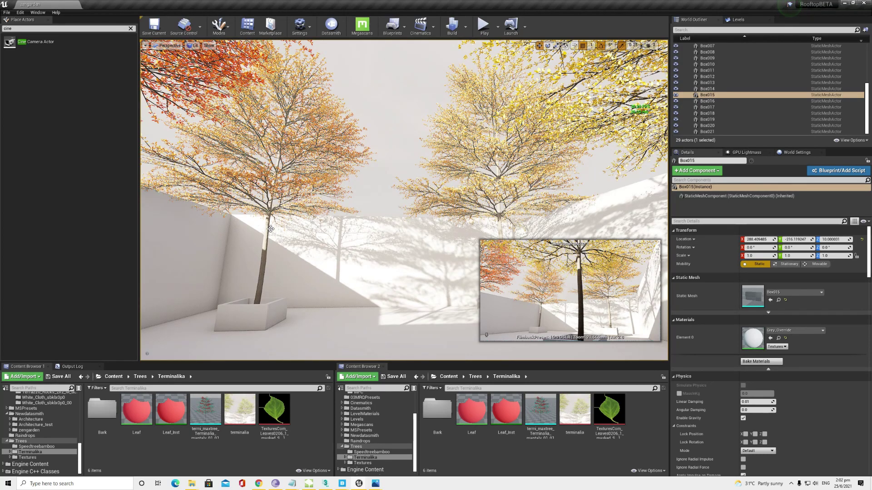
{"action": "left_click_drag", "start_coordinate": [284, 236], "coordinate": [284, 246]}
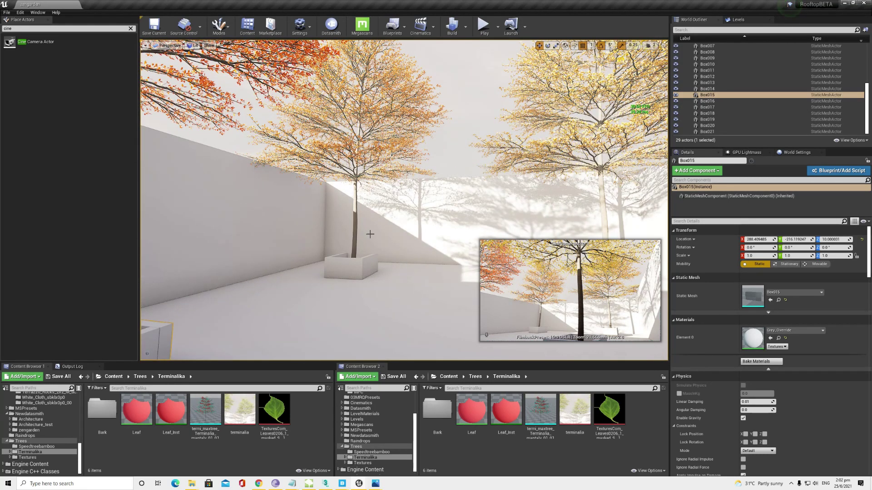
{"action": "left_click", "coordinate": [219, 27]}
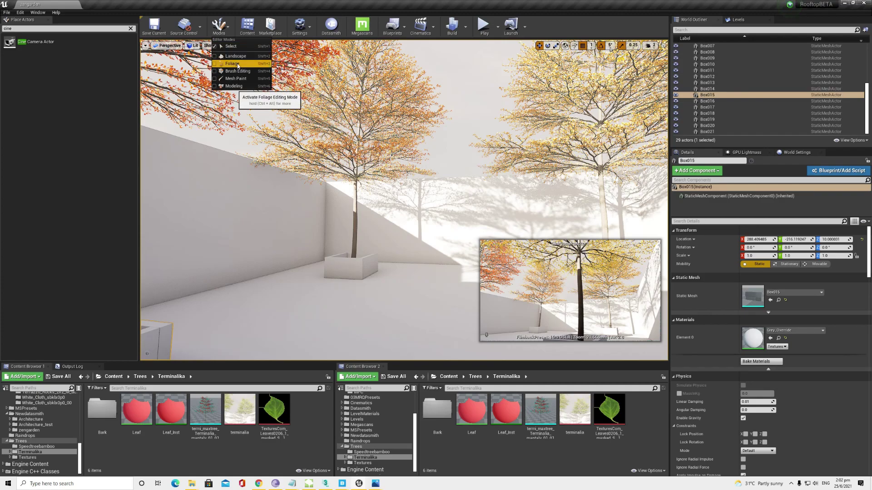
{"action": "left_click", "coordinate": [390, 165]}
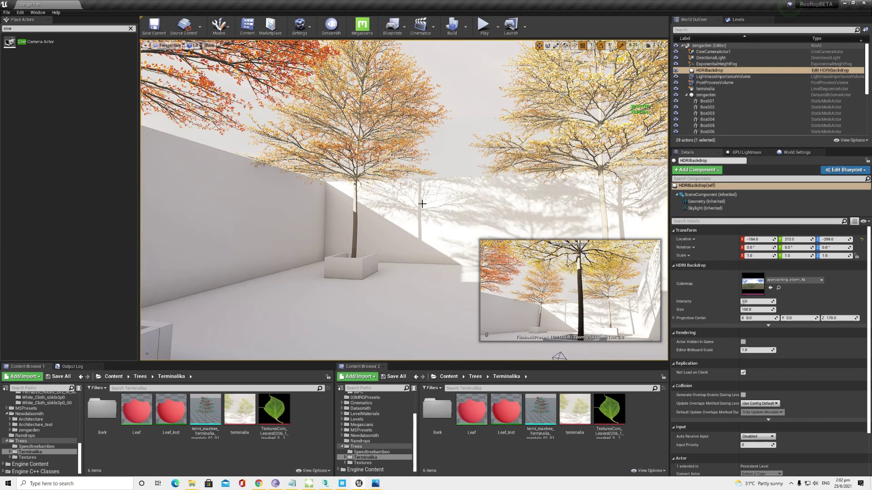
{"action": "left_click_drag", "start_coordinate": [422, 201], "coordinate": [422, 181]}
{"action": "left_click_drag", "start_coordinate": [385, 211], "coordinate": [385, 200]}
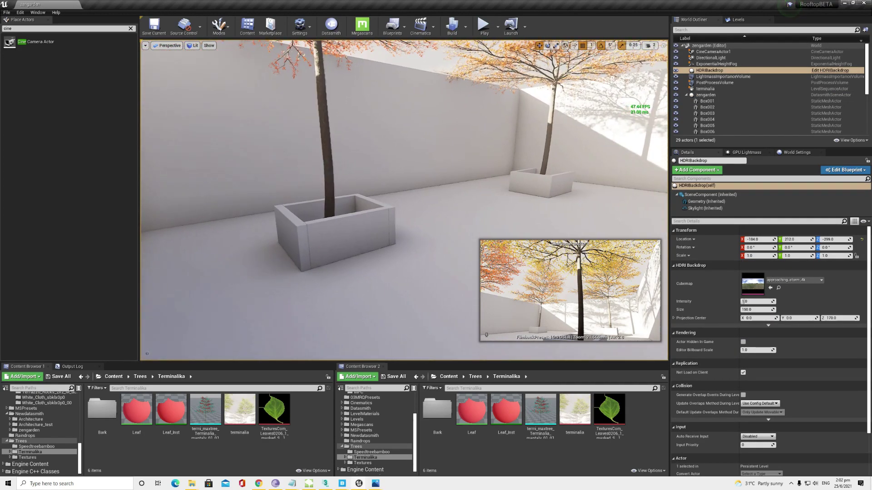
{"action": "left_click", "coordinate": [385, 210]}
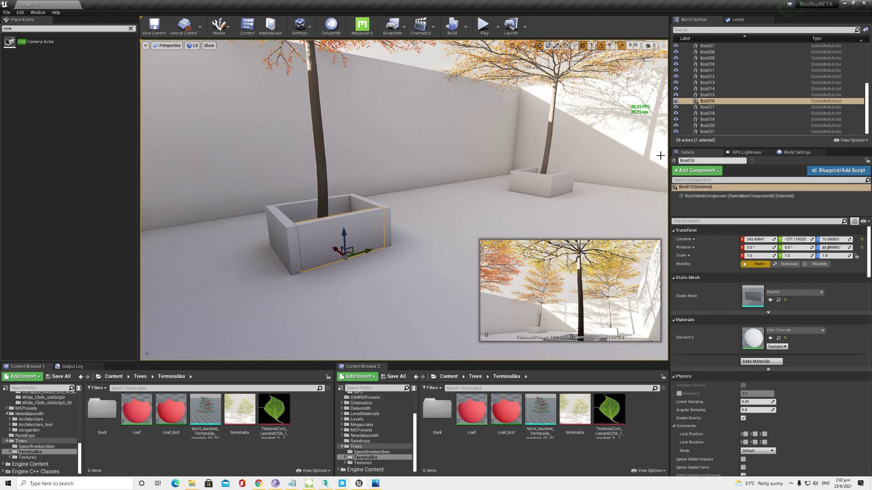
{"action": "left_click", "coordinate": [707, 95]}
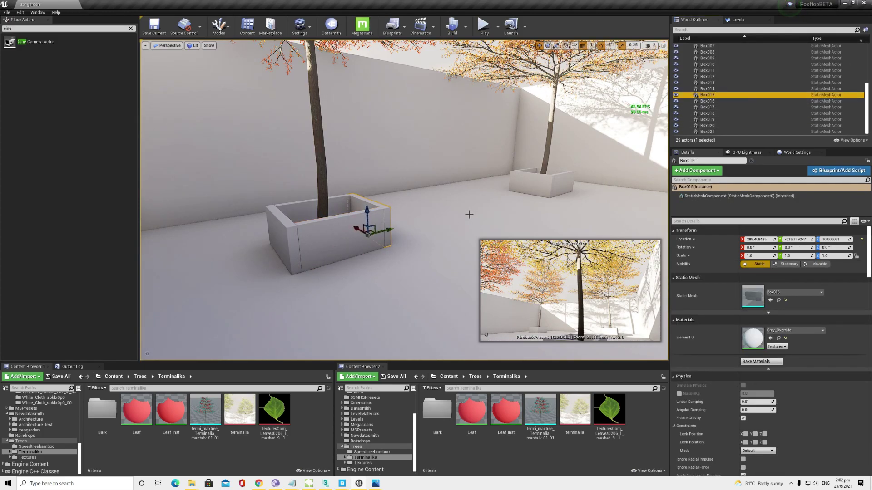
{"action": "right_click_drag", "start_coordinate": [469, 214], "coordinate": [469, 195]}
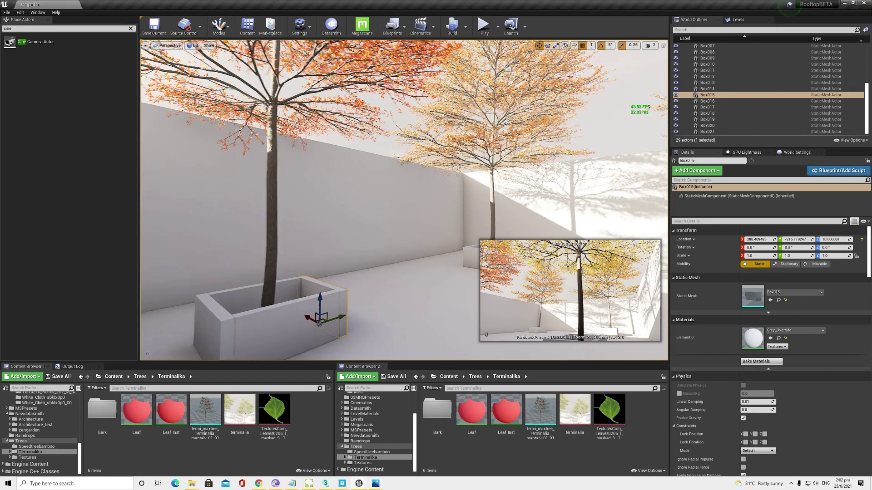
{"action": "right_click_drag", "start_coordinate": [469, 195], "coordinate": [520, 194]}
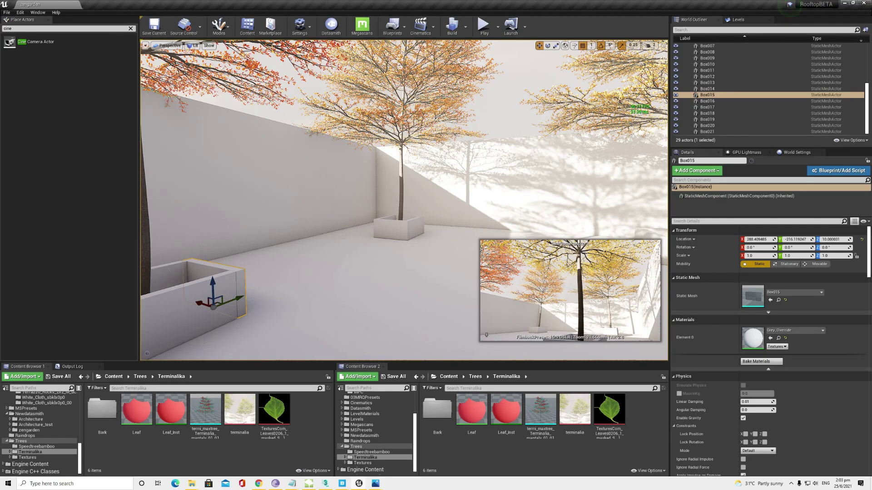
{"action": "scroll", "coordinate": [367, 196], "scroll_direction": "up", "scroll_amount": 3}
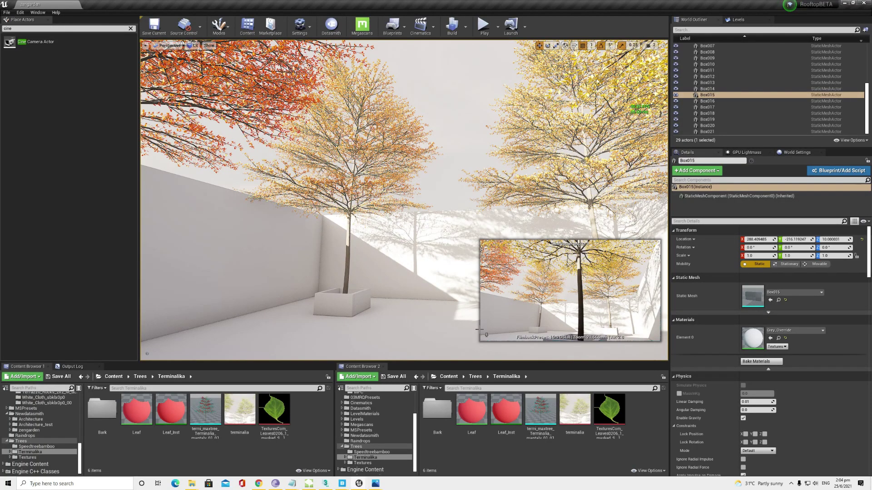
Create a new material named PerInstancedRandomizer in the Terminalika folder.
{"action": "right_click", "coordinate": [202, 456]}
{"action": "left_click", "coordinate": [232, 325]}
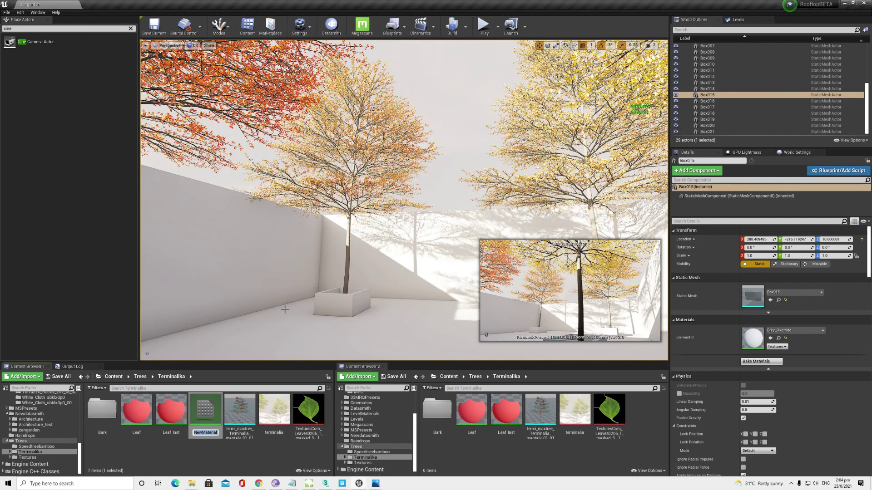
{"action": "type", "text": "Per "}
{"action": "type", "text": "Ins"}
{"action": "key", "text": "BackSpace"}
{"action": "key", "text": "BackSpace"}
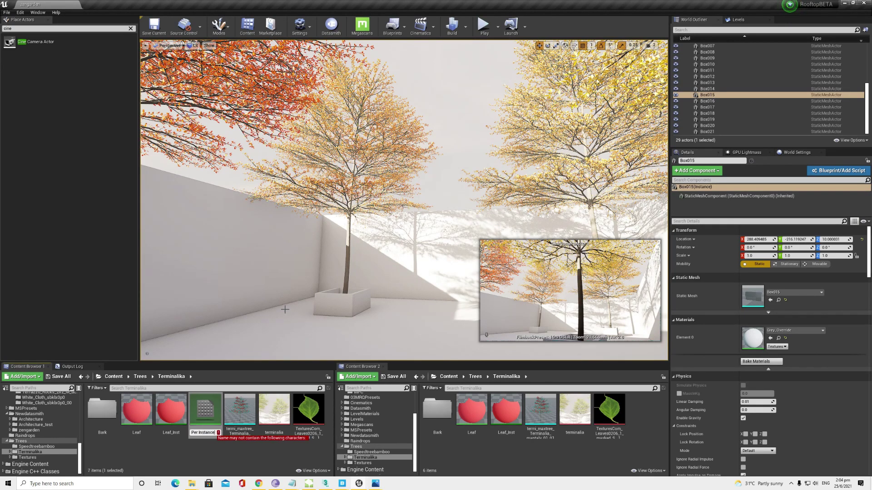
{"action": "key", "text": "BackSpace"}
{"action": "key", "text": "BackSpace"}
{"action": "key", "text": "BackSpace"}
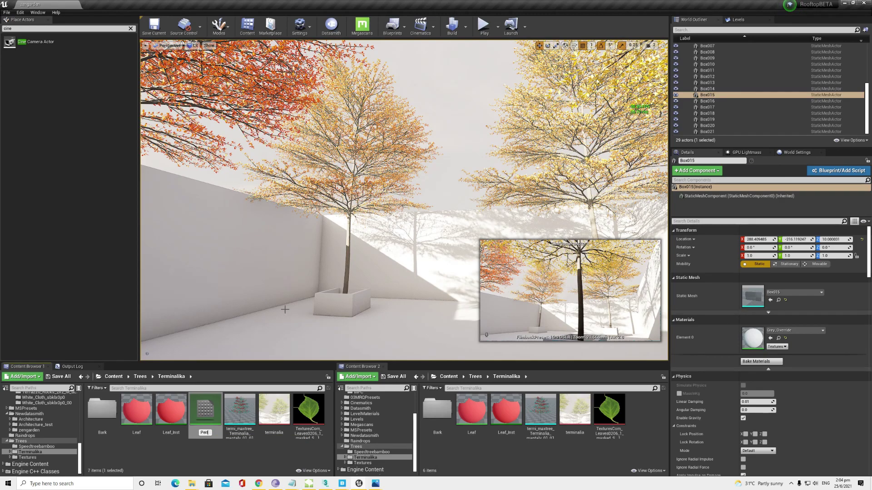
{"action": "type", "text": "Instanced"}
{"action": "type", "text": "Random"}
{"action": "type", "text": "ize"}
{"action": "key", "text": "Return"}
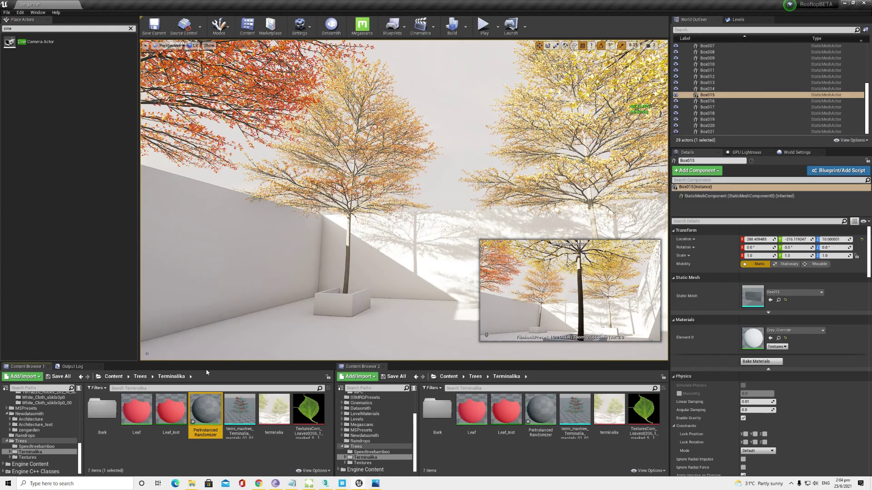
Open PerInstancedRandomizer and add a PerInstanceRandom node to its graph.
{"action": "double_click", "coordinate": [207, 413]}
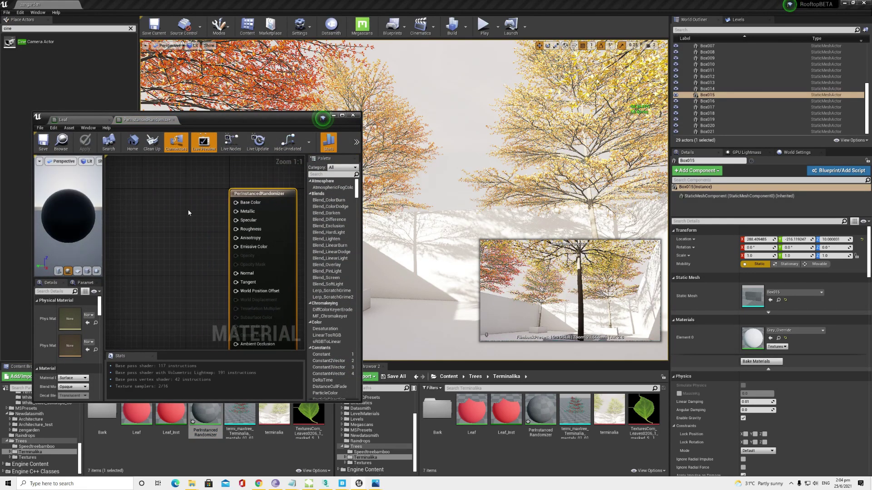
{"action": "right_click", "coordinate": [143, 216]}
{"action": "type", "text": "perinsta"}
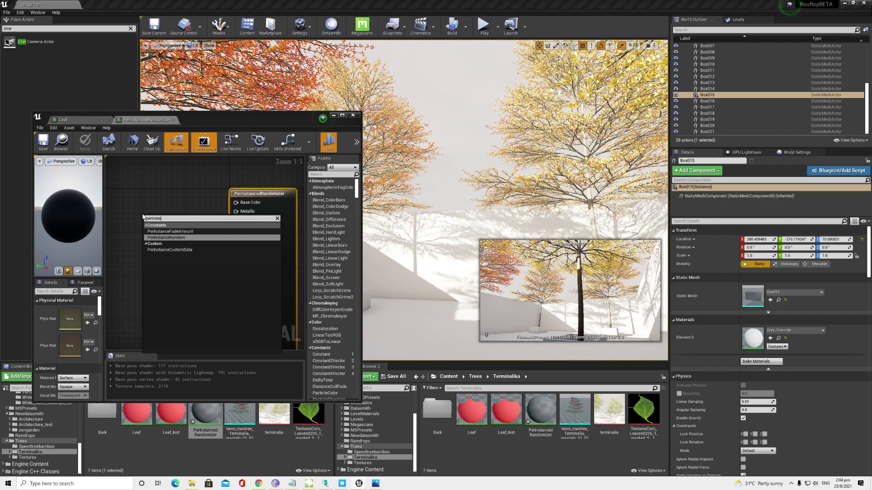
{"action": "key", "text": "Return"}
Wire PerInstanceRandom into Base Color, save and close the material, and open the tree mesh.
{"action": "scroll", "coordinate": [145, 217], "scroll_direction": "down", "scroll_amount": 3}
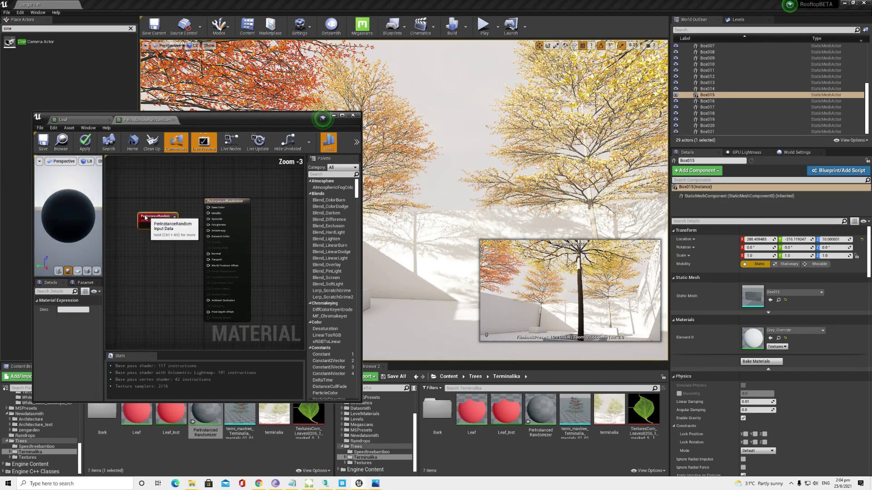
{"action": "scroll", "coordinate": [144, 217], "scroll_direction": "up", "scroll_amount": 3}
{"action": "left_click_drag", "start_coordinate": [168, 219], "coordinate": [222, 194]}
{"action": "key", "text": "ctrl+s"}
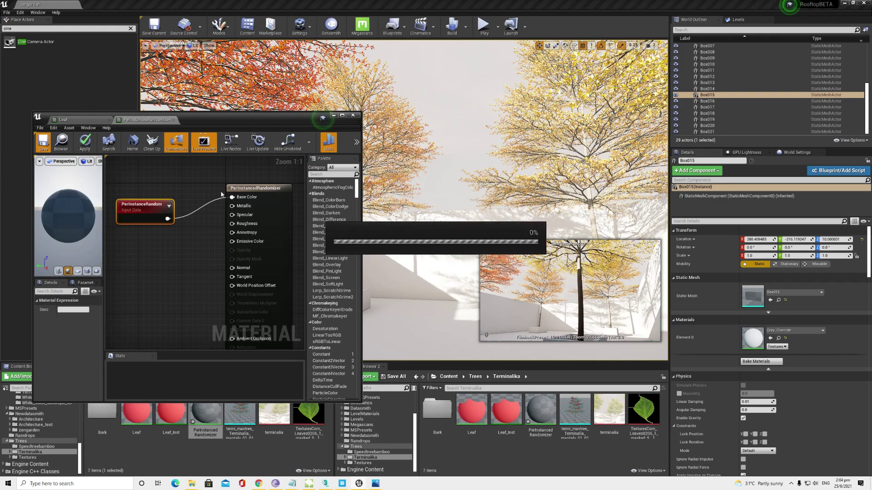
{"action": "left_click", "coordinate": [334, 114]}
{"action": "double_click", "coordinate": [239, 411]}
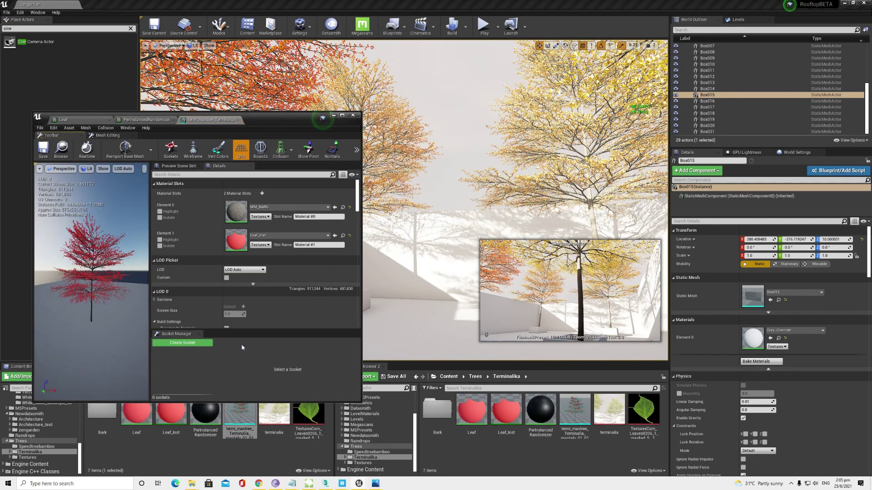
Assign PerInstancedRandomizer to the tree mesh's Element 1 leaf slot and close the mesh editor.
{"action": "left_click", "coordinate": [336, 238]}
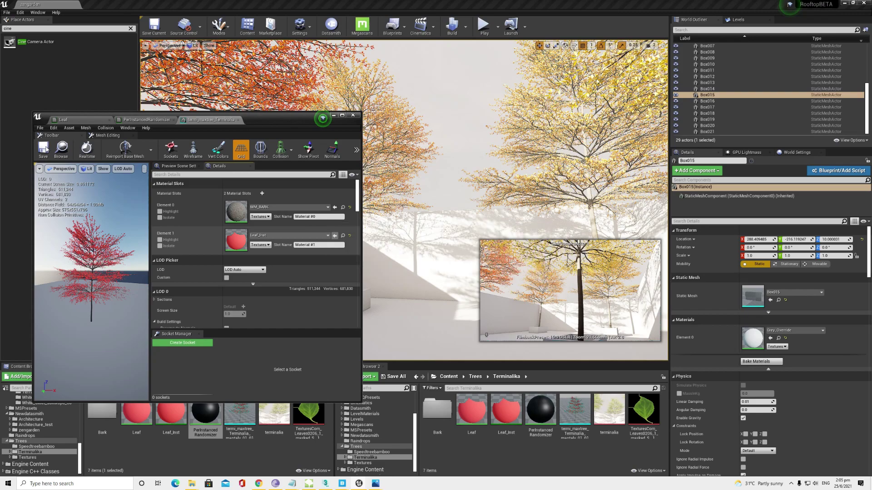
{"action": "left_click_drag", "start_coordinate": [205, 411], "coordinate": [236, 240]}
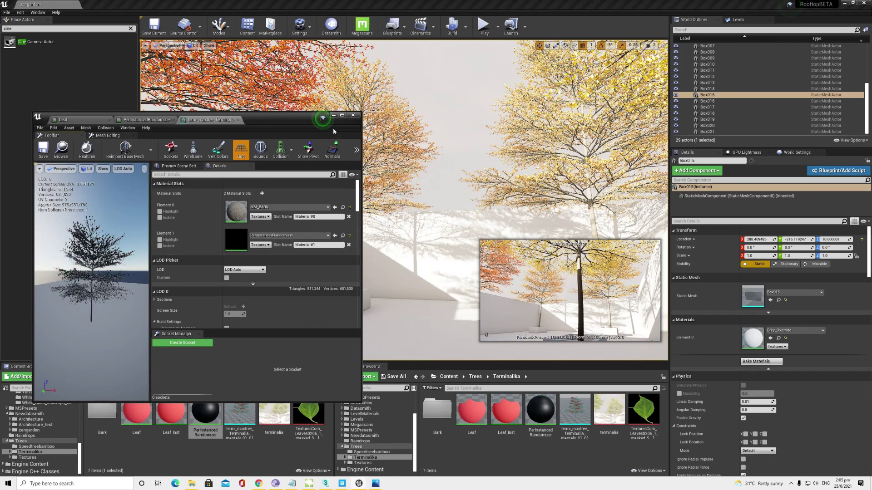
{"action": "left_click", "coordinate": [352, 115]}
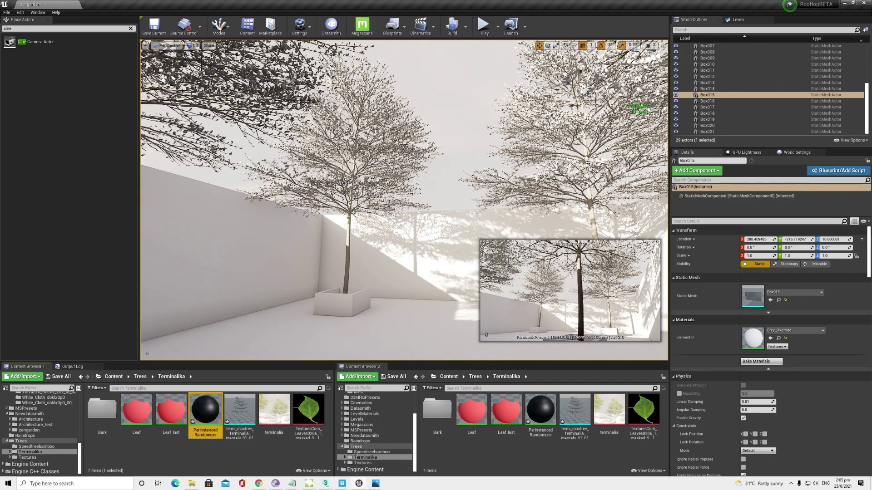
{"action": "key", "text": "f"}
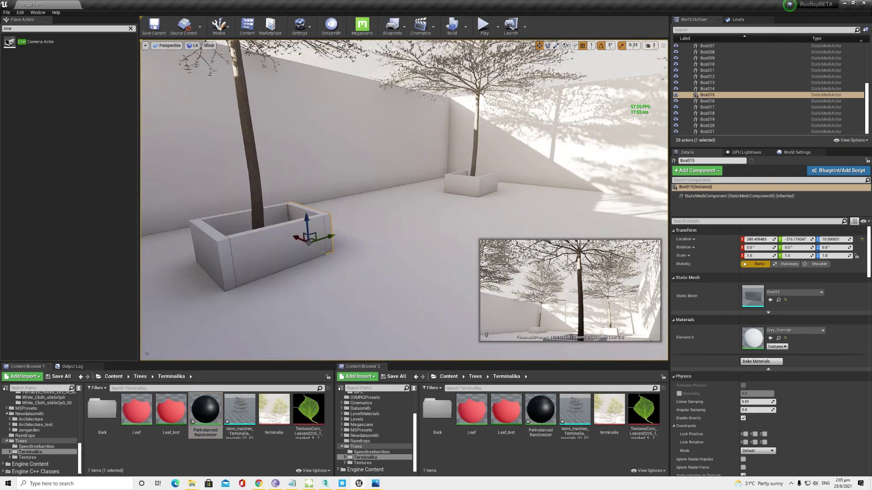
{"action": "right_click_drag", "start_coordinate": [313, 239], "coordinate": [345, 191]}
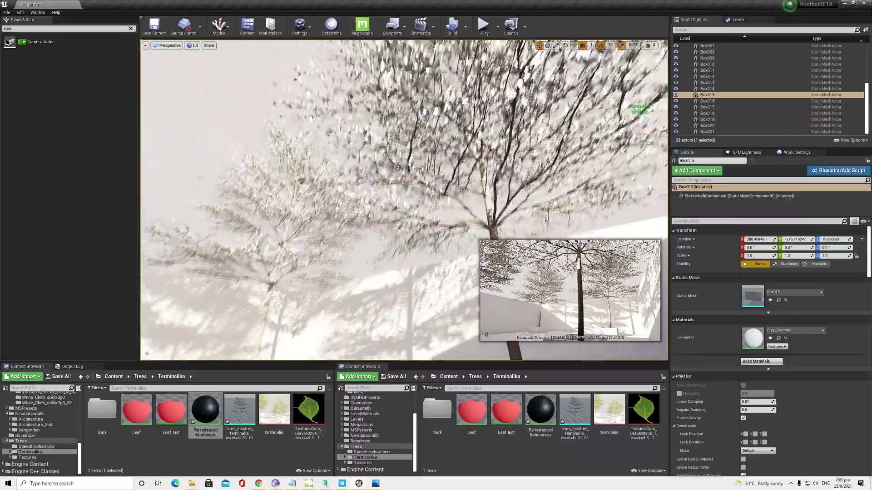
{"action": "key", "text": "w"}
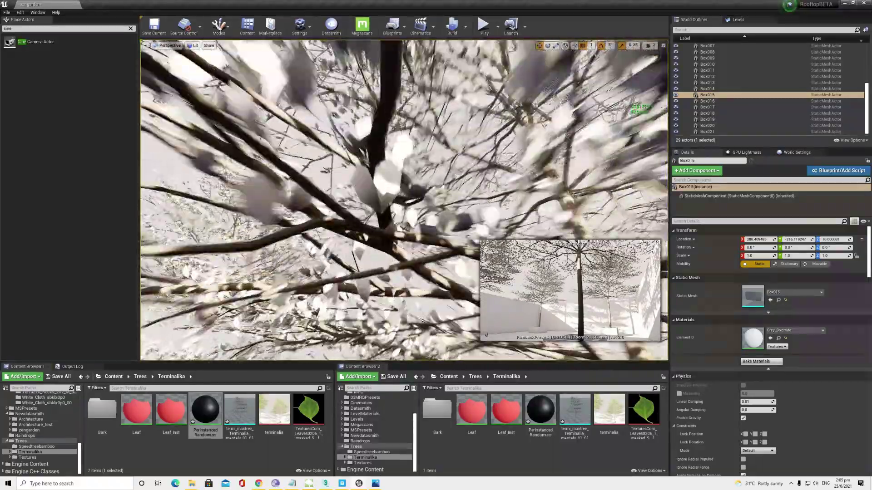
{"action": "key", "text": "s"}
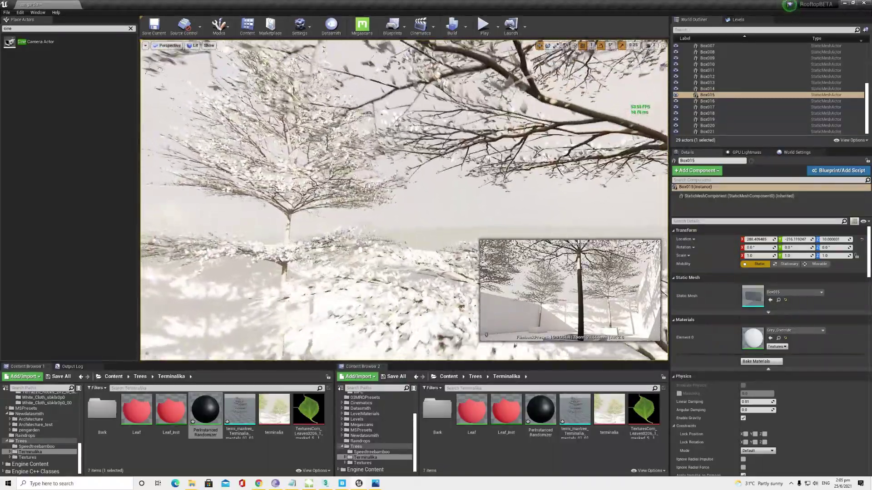
{"action": "right_click_drag", "start_coordinate": [316, 358], "coordinate": [316, 358]}
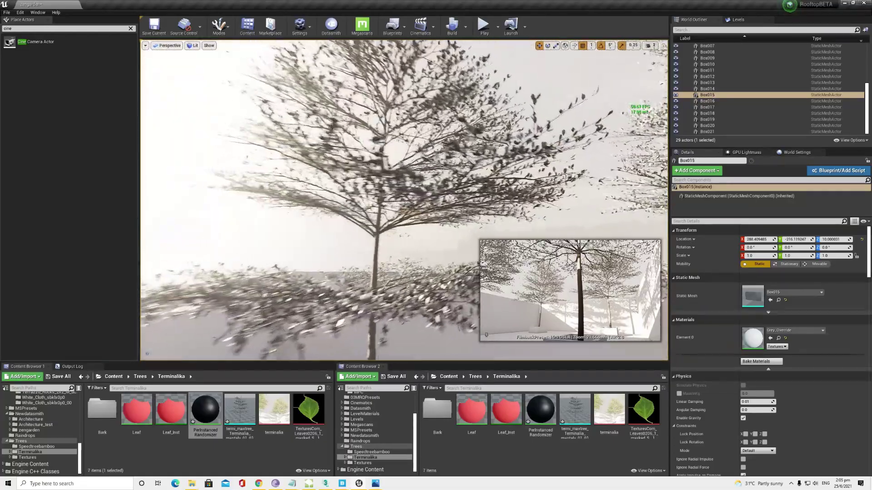
{"action": "right_click_drag", "start_coordinate": [316, 357], "coordinate": [317, 357]}
{"action": "right_click_drag", "start_coordinate": [507, 118], "coordinate": [508, 119]}
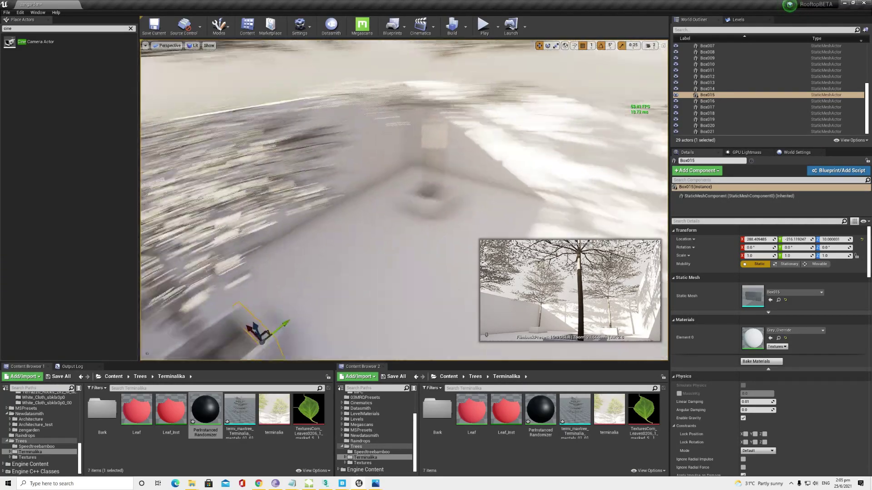
Assign PerInstancedRandomizer to the tree mesh's Element 0 bark slot, close the editor, and view the planter.
{"action": "double_click", "coordinate": [245, 434]}
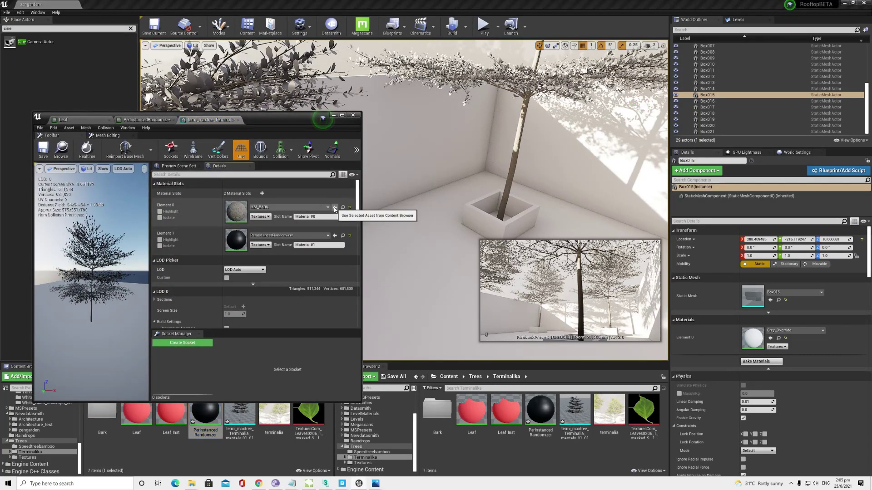
{"action": "left_click", "coordinate": [44, 149]}
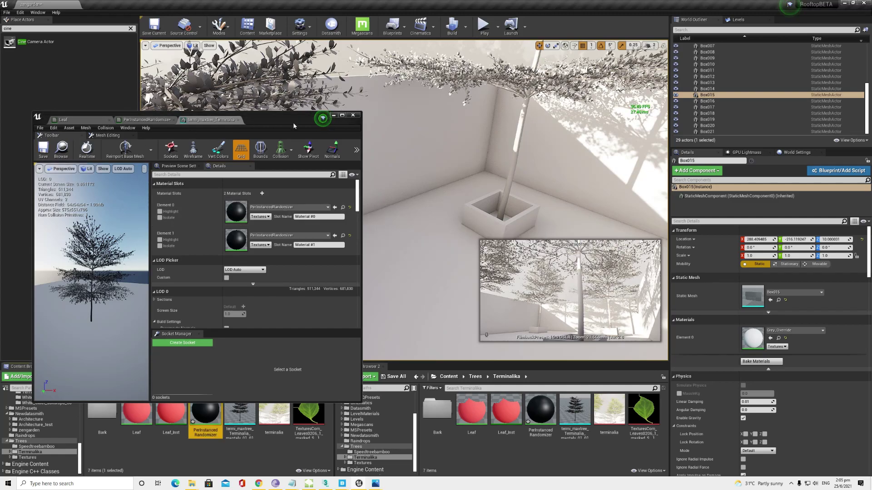
{"action": "left_click", "coordinate": [328, 119]}
{"action": "mouse_move", "coordinate": [356, 151]}
{"action": "right_mouse_down"}
{"action": "mouse_move", "coordinate": [363, 137]}
{"action": "mouse_move", "coordinate": [345, 150]}
{"action": "mouse_move", "coordinate": [445, 151]}
{"action": "right_mouse_up"}
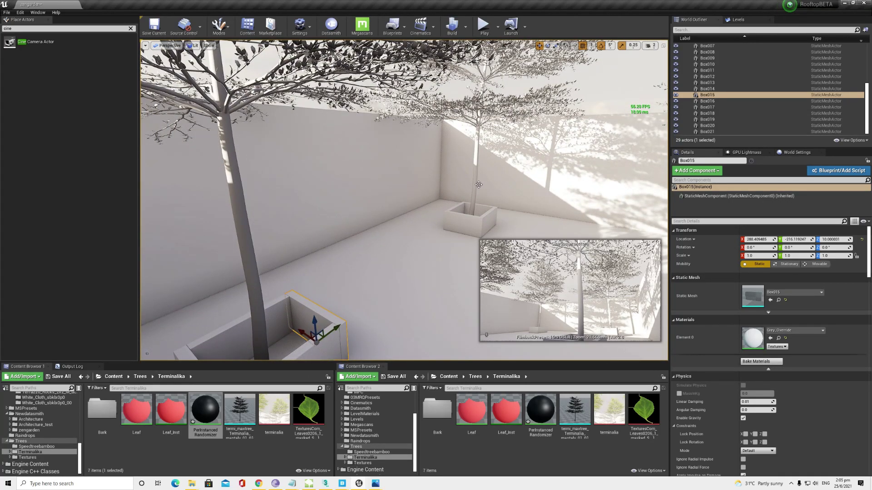
{"action": "left_click_drag", "start_coordinate": [244, 231], "coordinate": [163, 180]}
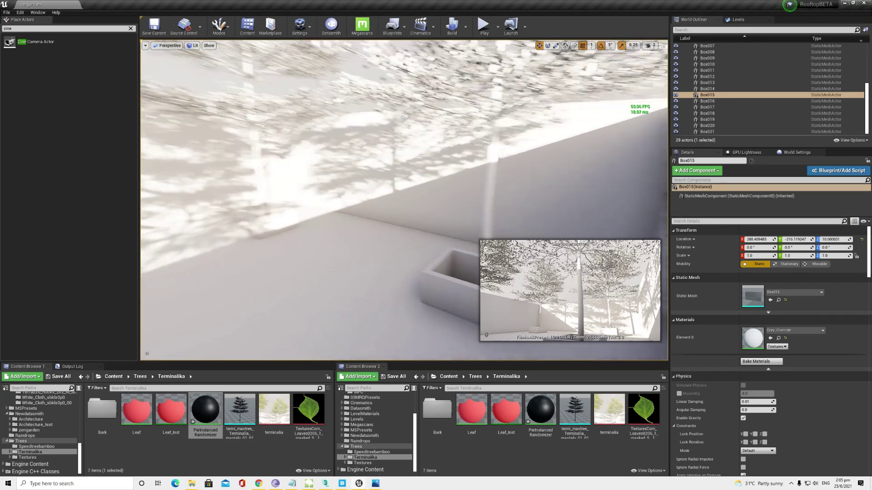
{"action": "mouse_move", "coordinate": [242, 210]}
{"action": "left_mouse_down"}
{"action": "mouse_move", "coordinate": [313, 213]}
{"action": "mouse_move", "coordinate": [318, 191]}
{"action": "mouse_move", "coordinate": [173, 204]}
{"action": "mouse_move", "coordinate": [150, 227]}
{"action": "mouse_move", "coordinate": [191, 254]}
{"action": "mouse_move", "coordinate": [189, 247]}
{"action": "left_mouse_up"}
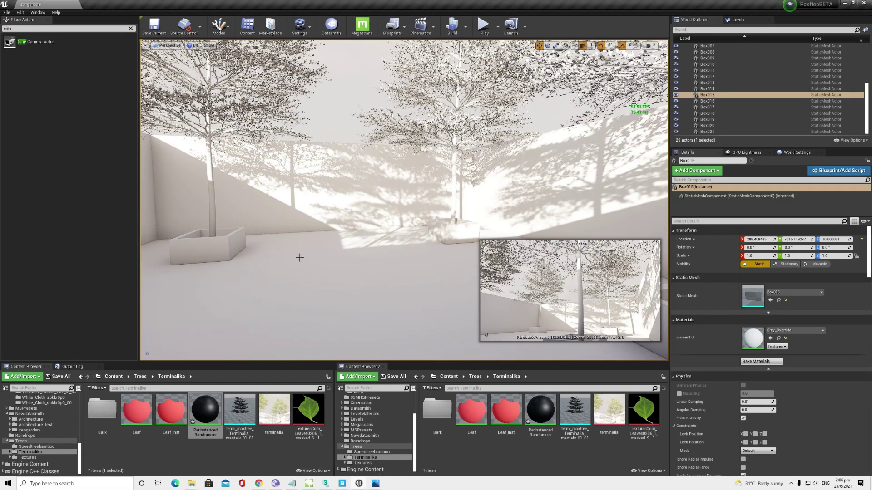
{"action": "mouse_move", "coordinate": [299, 257]}
{"action": "right_mouse_down"}
{"action": "mouse_move", "coordinate": [317, 245]}
{"action": "mouse_move", "coordinate": [247, 231]}
{"action": "right_mouse_up"}
{"action": "right_click_drag", "start_coordinate": [294, 251], "coordinate": [254, 245]}
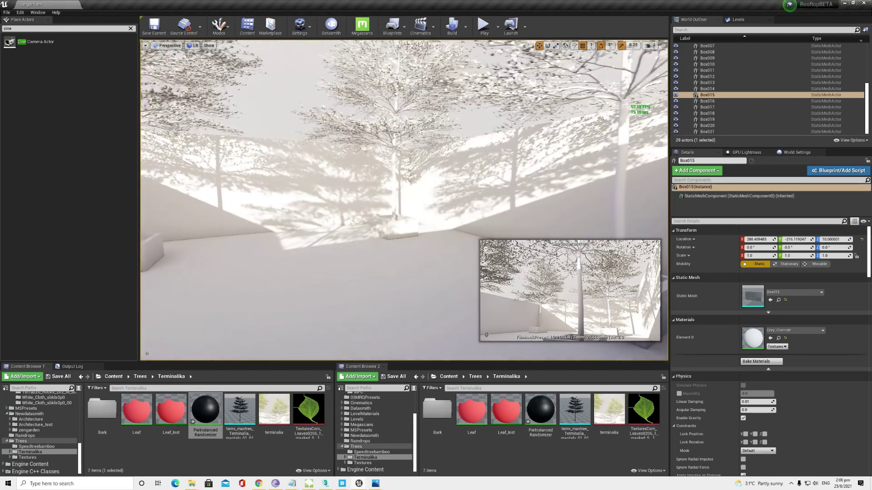
{"action": "right_click_drag", "start_coordinate": [240, 316], "coordinate": [241, 317]}
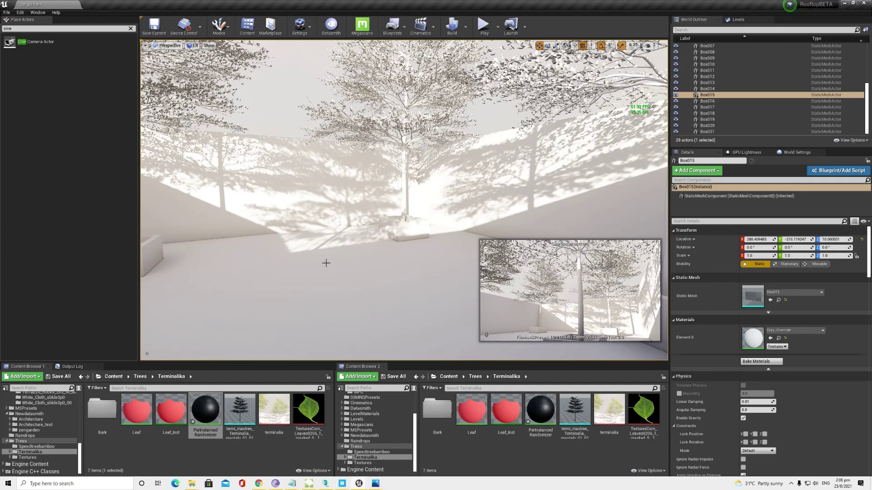
{"action": "right_click_drag", "start_coordinate": [332, 253], "coordinate": [332, 251]}
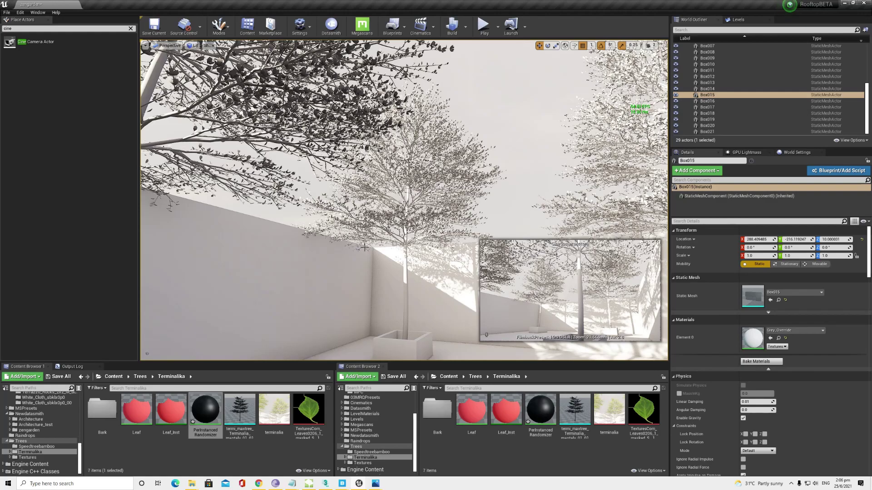
{"action": "right_click_drag", "start_coordinate": [403, 201], "coordinate": [403, 201]}
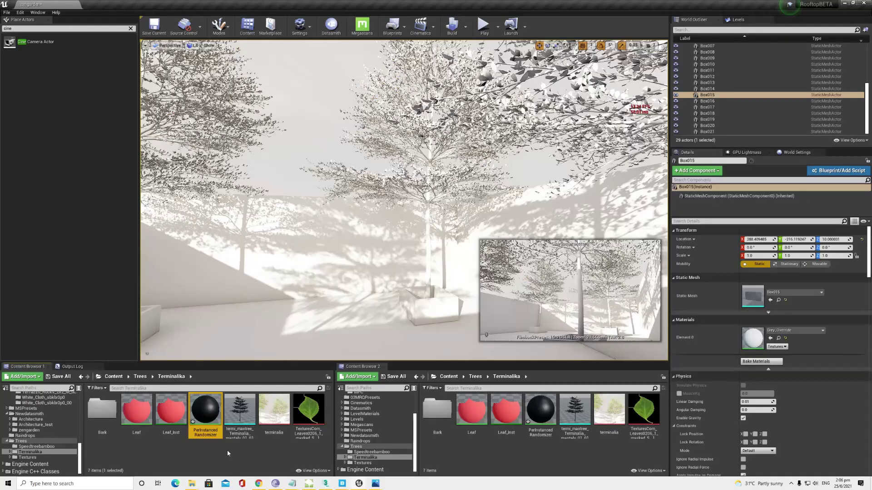
{"action": "right_click_drag", "start_coordinate": [327, 288], "coordinate": [338, 269]}
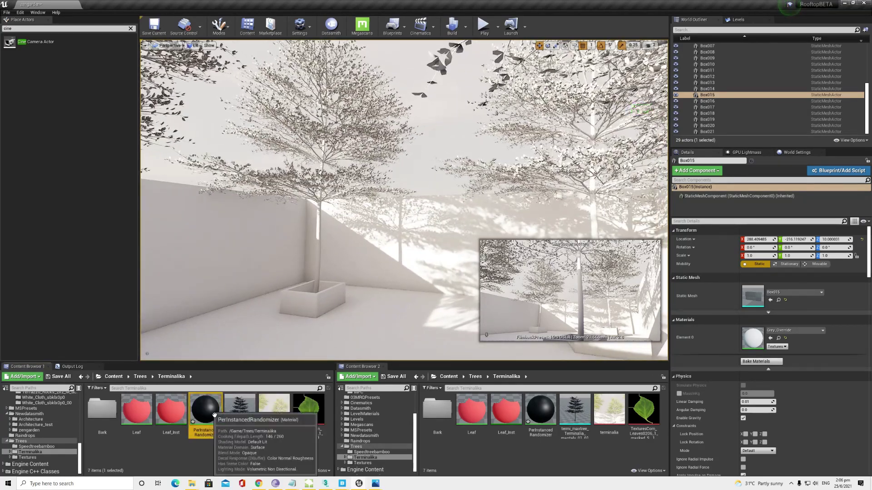
Add the leaf texture to the PerInstancedRandomizer graph and delete the PerInstanceRandom node.
{"action": "double_click", "coordinate": [205, 411]}
{"action": "scroll", "coordinate": [248, 246], "scroll_direction": "down", "scroll_amount": 2}
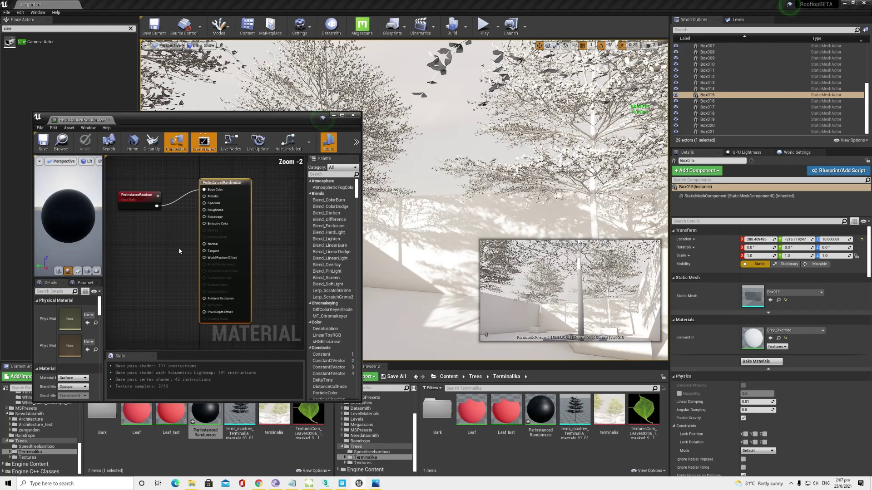
{"action": "right_click_drag", "start_coordinate": [178, 247], "coordinate": [217, 249]}
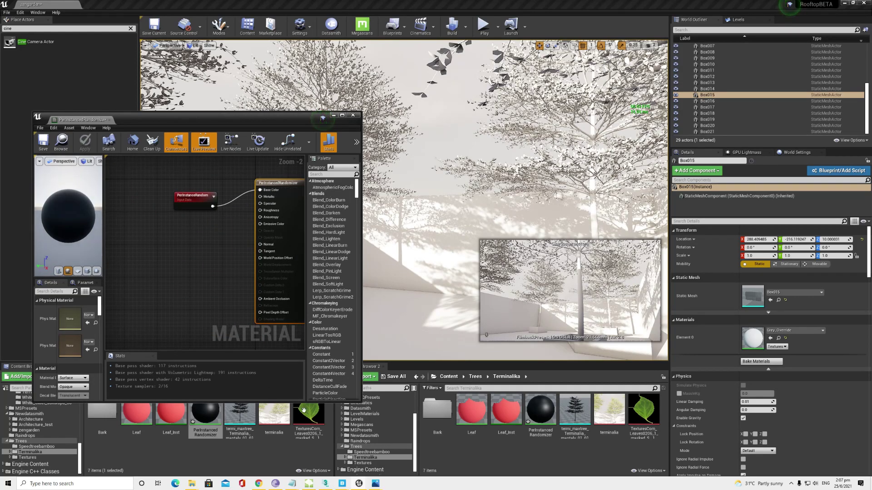
{"action": "left_click_drag", "start_coordinate": [303, 410], "coordinate": [172, 245]}
{"action": "right_click_drag", "start_coordinate": [245, 281], "coordinate": [268, 288]}
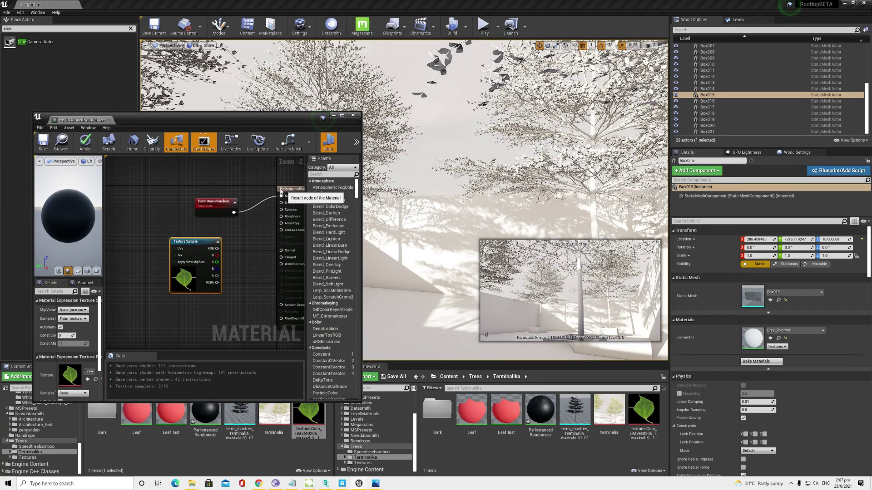
{"action": "left_click_drag", "start_coordinate": [280, 193], "coordinate": [264, 192]}
{"action": "left_click_drag", "start_coordinate": [213, 201], "coordinate": [174, 197]}
{"action": "key", "text": "Delete"}
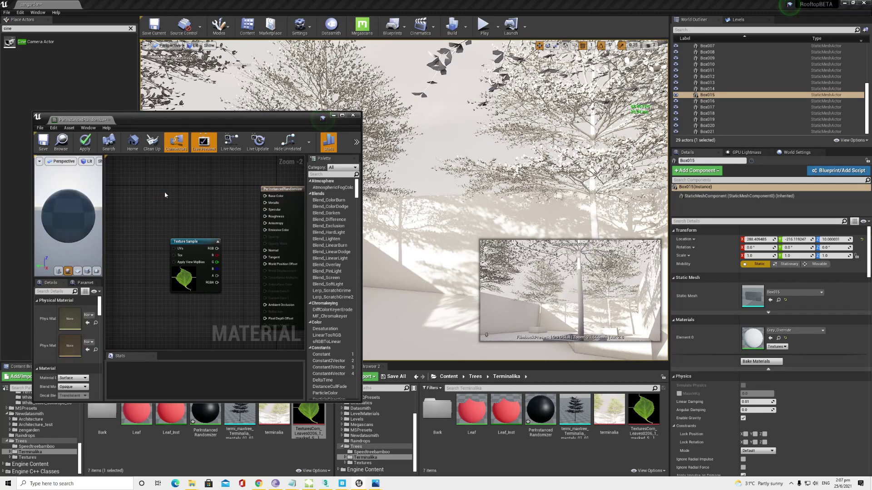
Set Blend Mode to Masked and Shading Model to Two Sided Foliage, then reposition the texture node.
{"action": "left_click", "coordinate": [72, 387]}
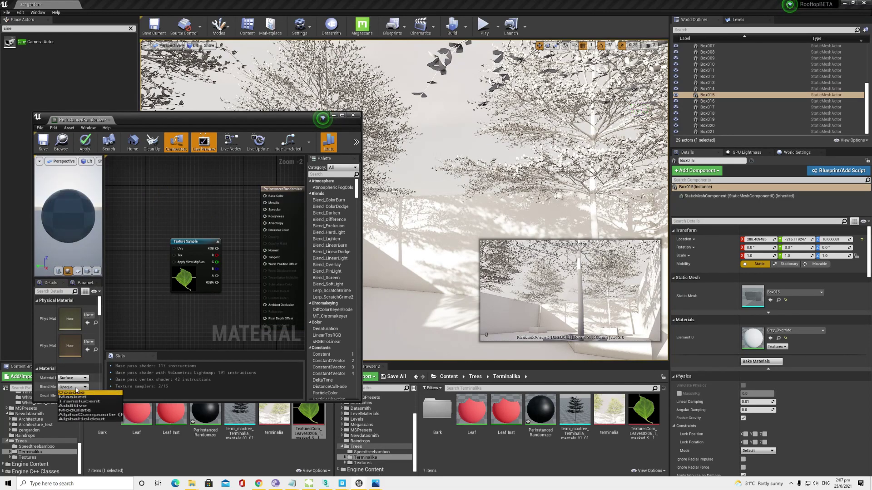
{"action": "left_click", "coordinate": [66, 397]}
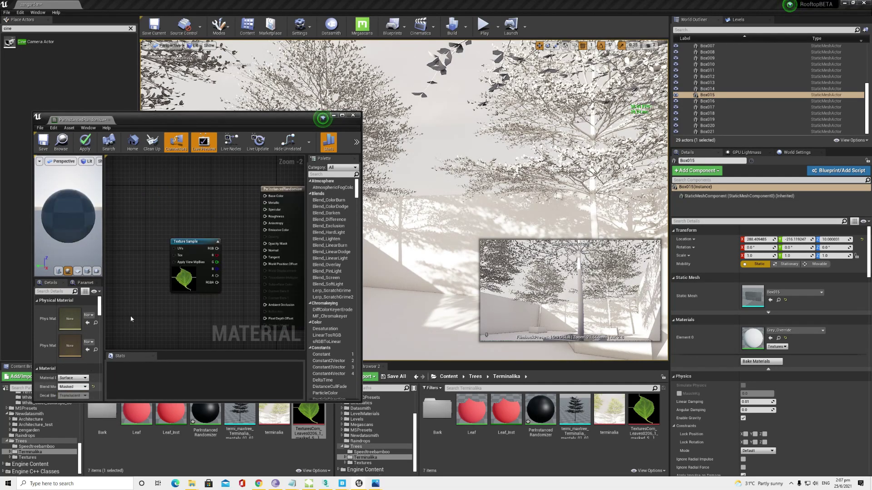
{"action": "scroll", "coordinate": [68, 386], "scroll_direction": "down", "scroll_amount": 1}
{"action": "left_click", "coordinate": [69, 384]}
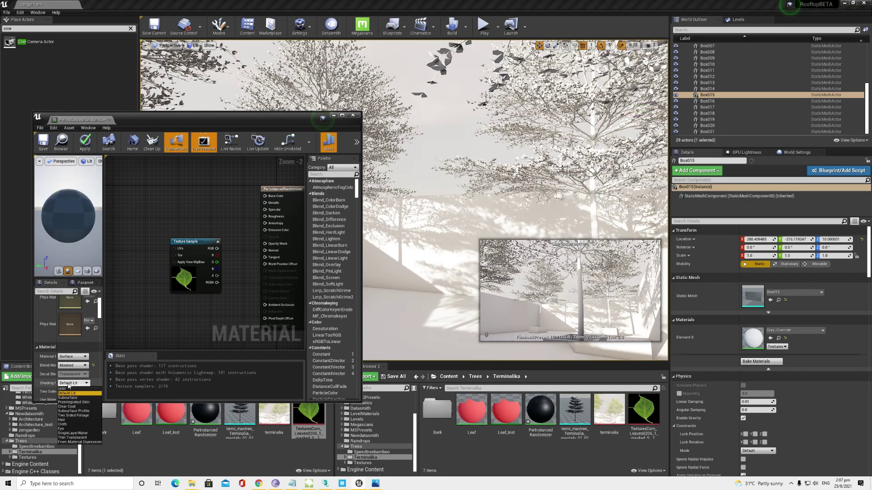
{"action": "left_click", "coordinate": [68, 416]}
{"action": "right_click_drag", "start_coordinate": [198, 230], "coordinate": [197, 243]}
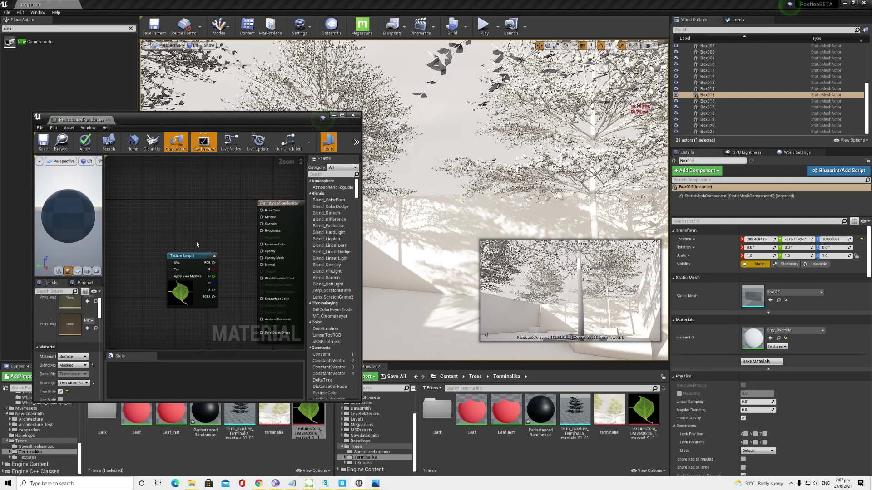
{"action": "left_click_drag", "start_coordinate": [190, 255], "coordinate": [134, 207]}
{"action": "mouse_move", "coordinate": [181, 201]}
{"action": "right_mouse_down"}
{"action": "mouse_move", "coordinate": [208, 214]}
{"action": "mouse_move", "coordinate": [183, 213]}
{"action": "mouse_move", "coordinate": [207, 217]}
{"action": "right_mouse_up"}
Add a Power node via the graph search and place it beside the leaf texture.
{"action": "scroll", "coordinate": [224, 229], "scroll_direction": "down", "scroll_amount": 1}
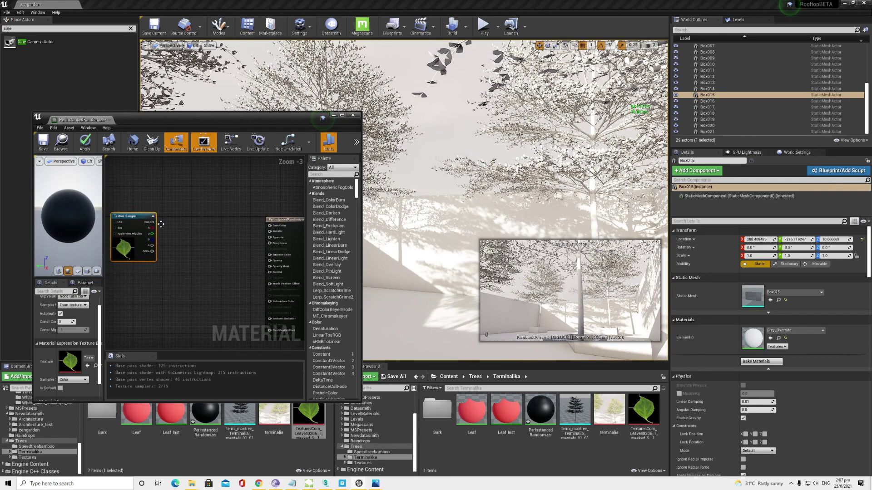
{"action": "right_click", "coordinate": [172, 221]}
{"action": "type", "text": "power"}
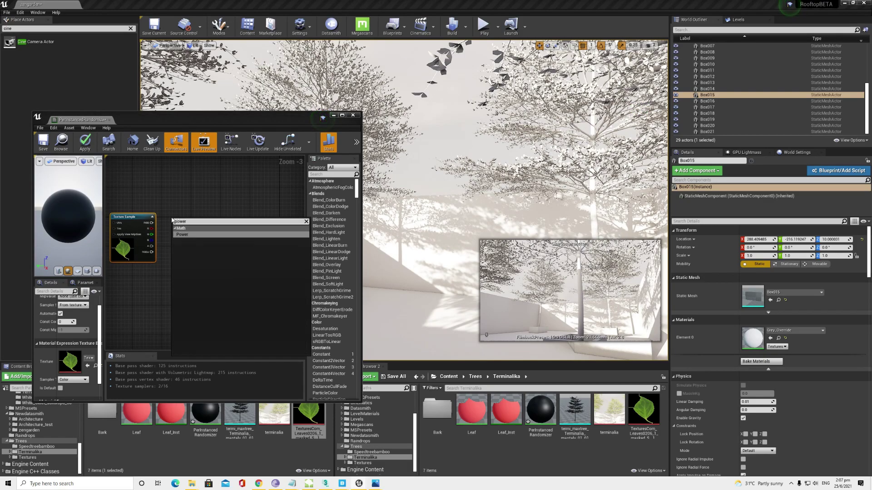
{"action": "key", "text": "Return"}
{"action": "left_click_drag", "start_coordinate": [180, 221], "coordinate": [181, 207]}
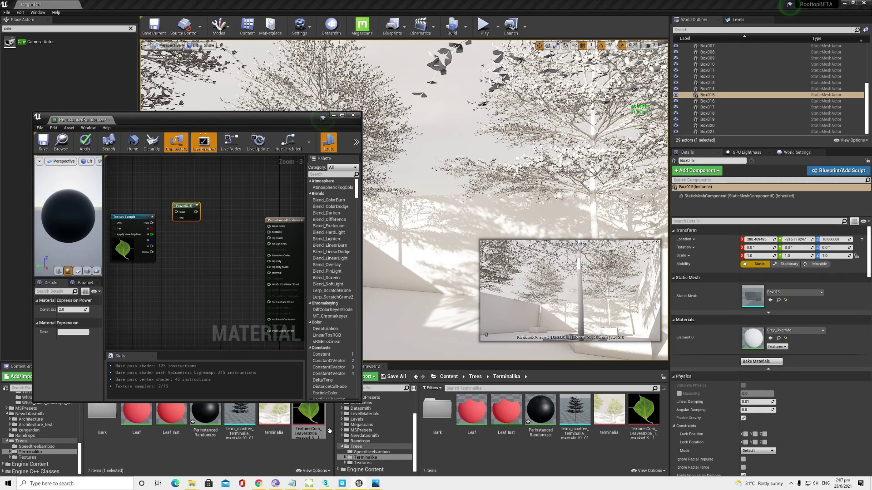
{"action": "mouse_move", "coordinate": [374, 485]}
{"action": "left_click", "coordinate": [433, 439]}
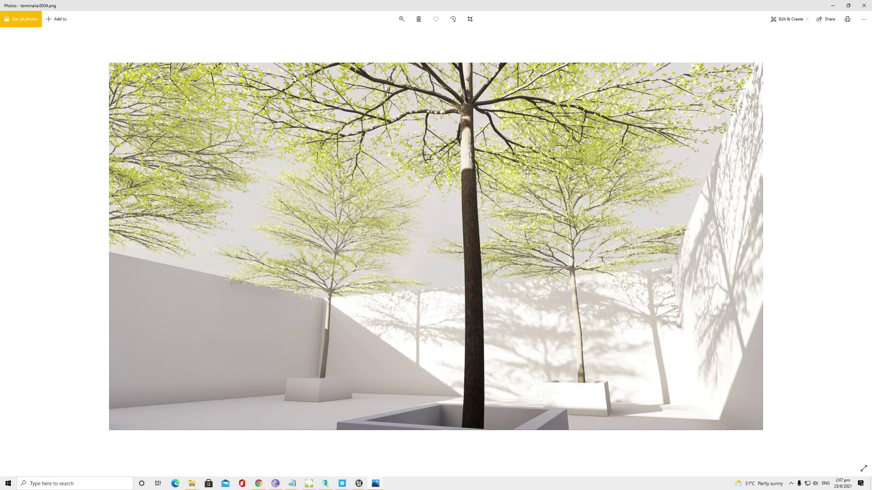
{"action": "left_click", "coordinate": [832, 5]}
{"action": "left_click", "coordinate": [130, 245]}
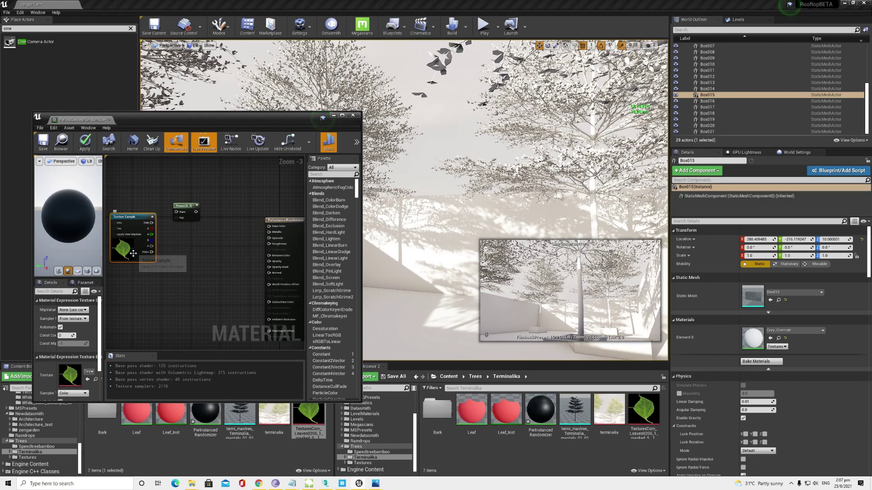
Arrange the Texture Sample and Power nodes and wire the texture's RGB into Power's Base.
{"action": "right_click_drag", "start_coordinate": [181, 239], "coordinate": [229, 257]}
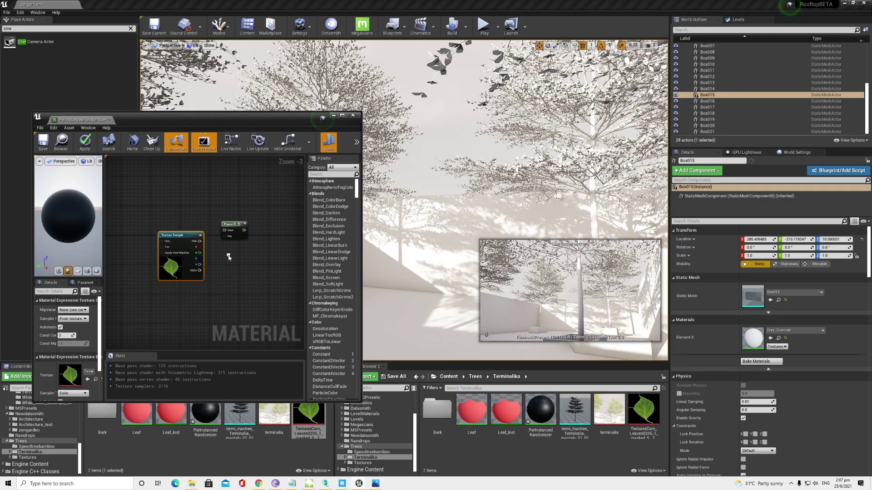
{"action": "left_click_drag", "start_coordinate": [171, 271], "coordinate": [152, 267]}
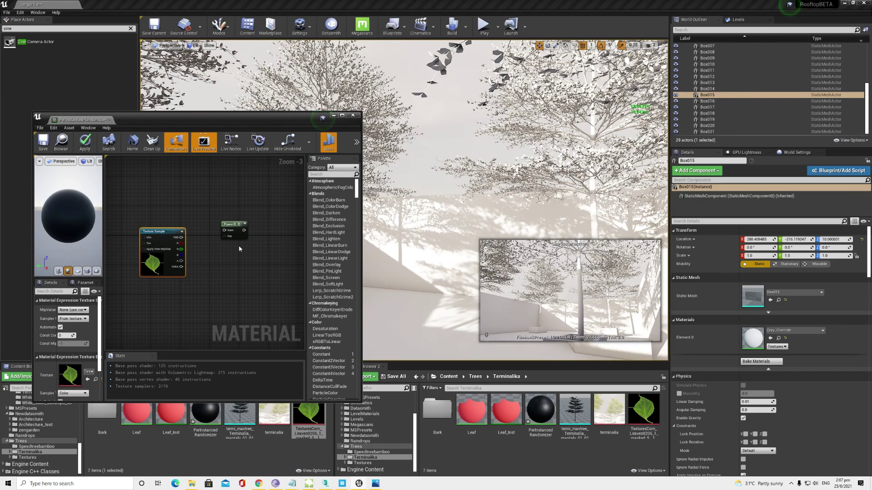
{"action": "right_click_drag", "start_coordinate": [239, 249], "coordinate": [236, 268]}
{"action": "left_click_drag", "start_coordinate": [228, 266], "coordinate": [234, 254]}
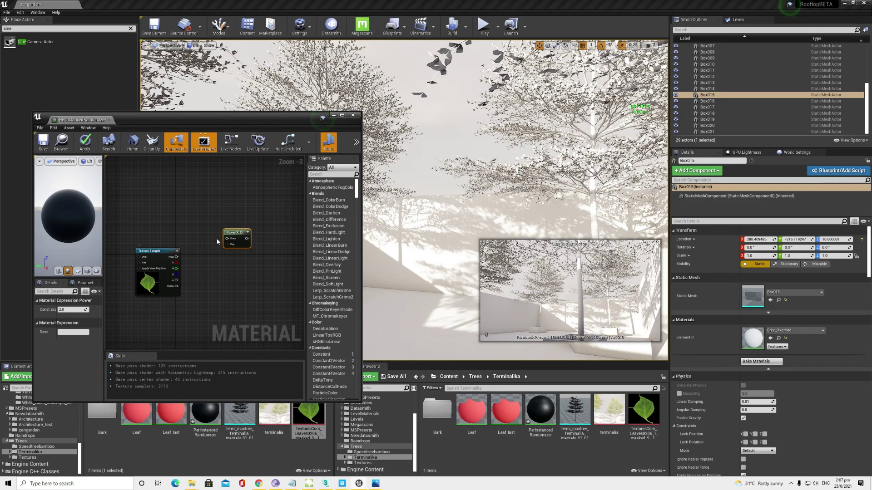
{"action": "left_click_drag", "start_coordinate": [177, 257], "coordinate": [229, 239]}
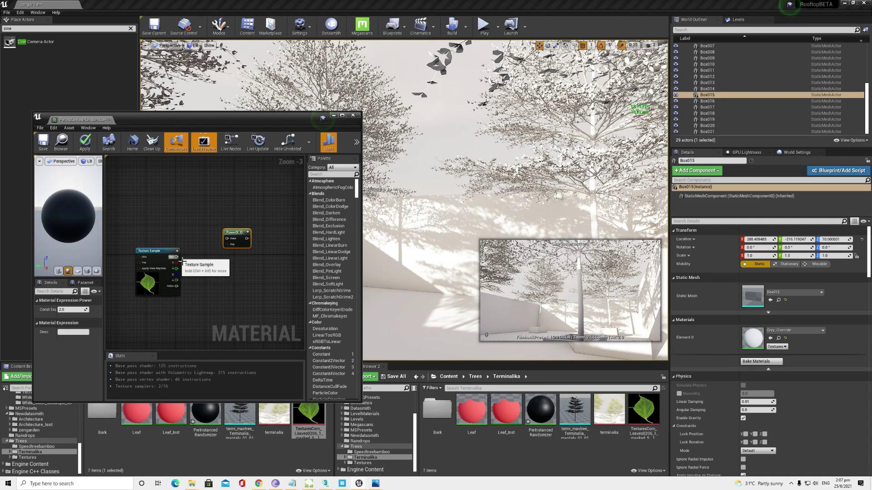
Add a Darkness scalar parameter with default 1.0 and connect it to Power's Exp.
{"action": "right_click", "coordinate": [233, 280]}
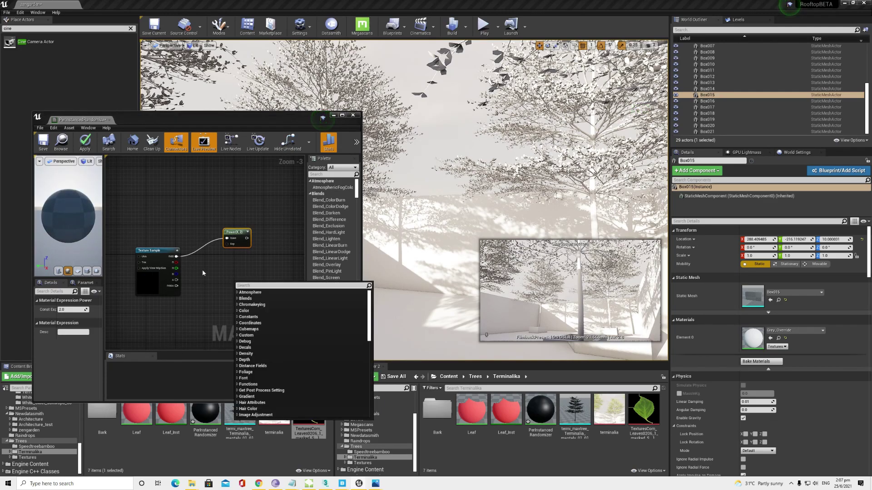
{"action": "left_click", "coordinate": [202, 268]}
{"action": "left_click", "coordinate": [198, 269]}
{"action": "type", "text": "Darkness"}
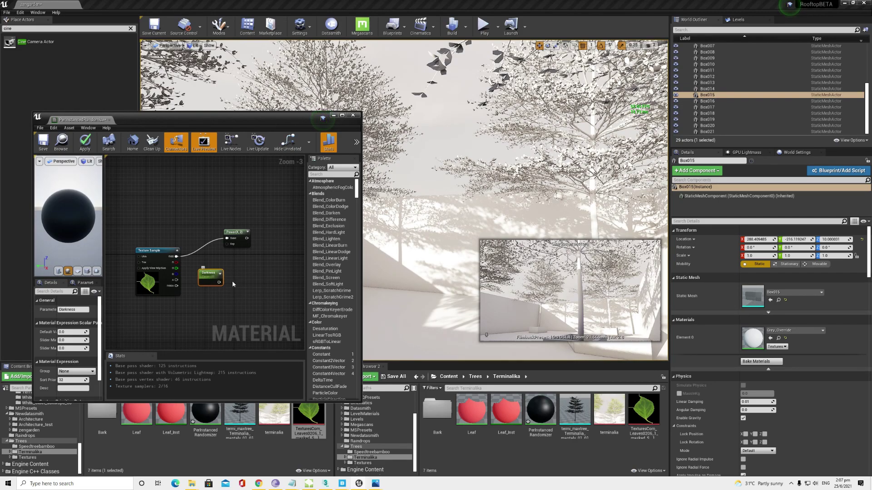
{"action": "left_click_drag", "start_coordinate": [220, 283], "coordinate": [228, 244]}
{"action": "left_click", "coordinate": [72, 332]}
{"action": "type", "text": "1"}
{"action": "key", "text": "Tab"}
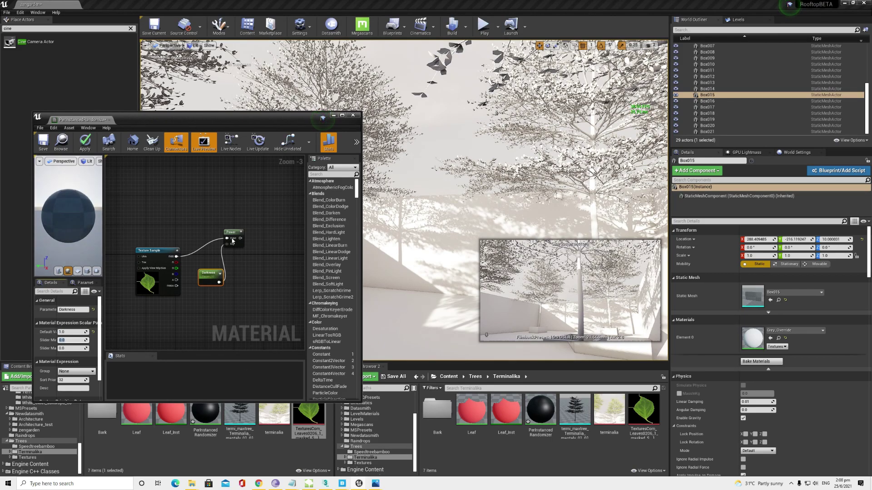
{"action": "left_click_drag", "start_coordinate": [209, 273], "coordinate": [207, 258]}
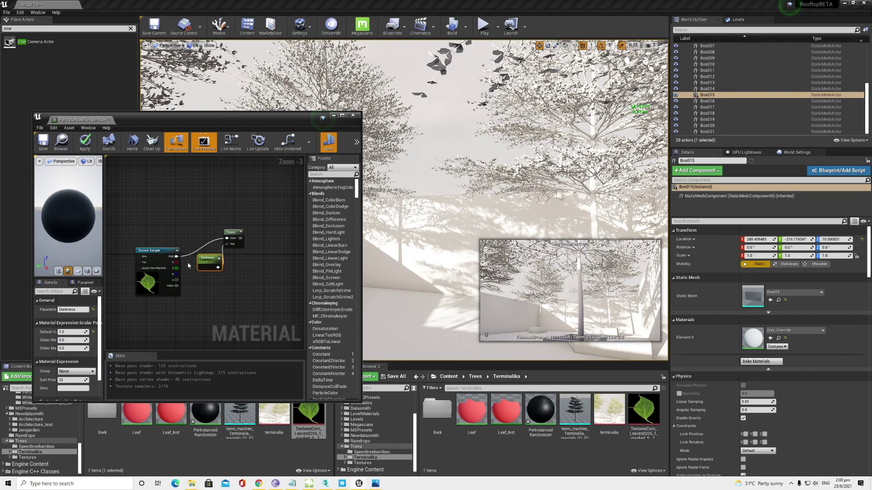
Drag a new wire from Power's output and search for a Multiply node.
{"action": "scroll", "coordinate": [238, 269], "scroll_direction": "up", "scroll_amount": 3}
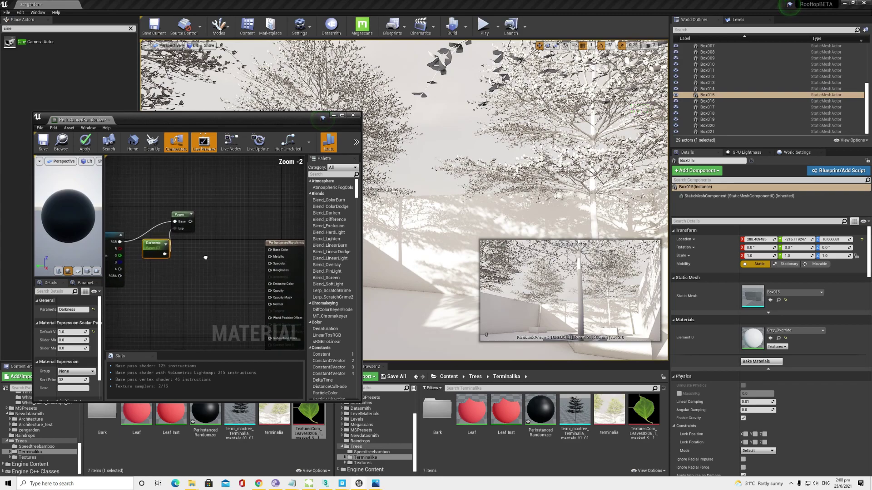
{"action": "scroll", "coordinate": [174, 254], "scroll_direction": "down", "scroll_amount": 1}
{"action": "left_click_drag", "start_coordinate": [153, 210], "coordinate": [166, 260]}
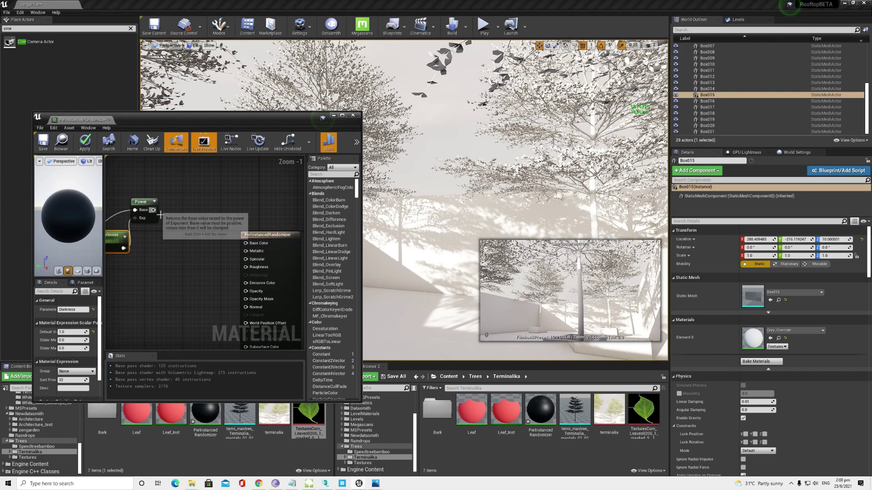
{"action": "type", "text": "multip"}
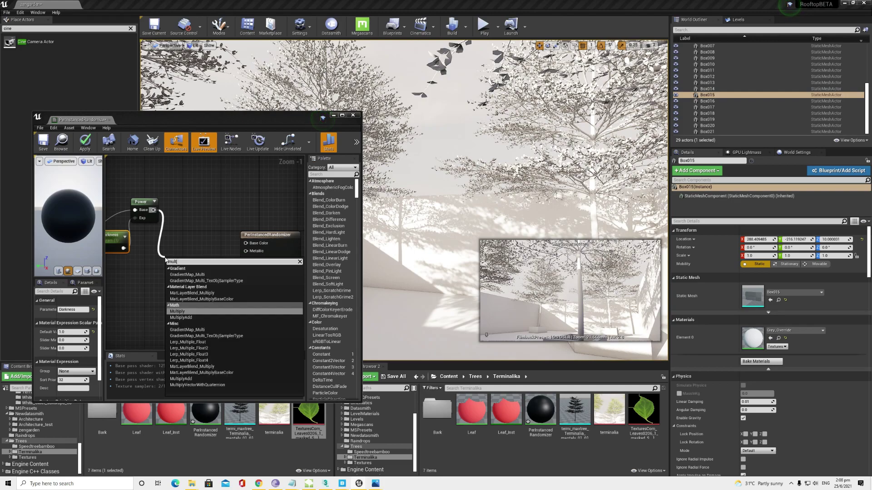
Add a Multiply fed by Power, with a Constant3Vector plugged into its B input.
{"action": "left_click", "coordinate": [195, 292]}
{"action": "right_click_drag", "start_coordinate": [194, 292], "coordinate": [202, 275]}
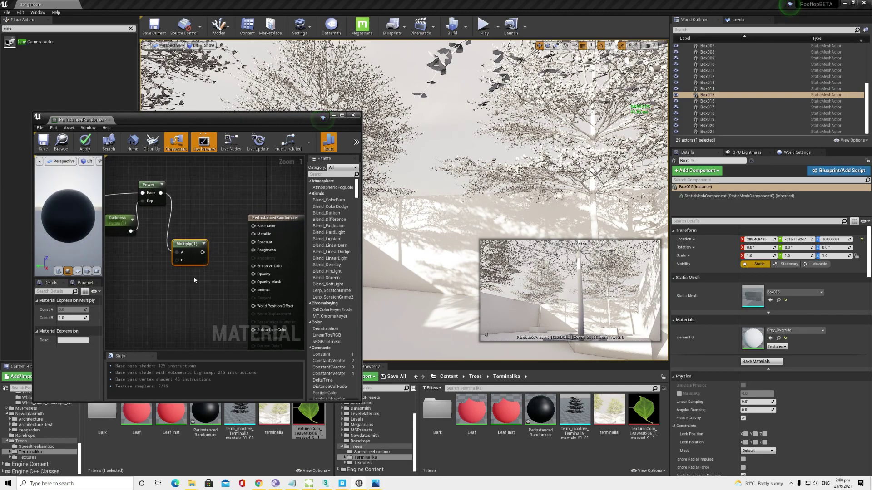
{"action": "left_click_drag", "start_coordinate": [177, 260], "coordinate": [158, 282]}
{"action": "type", "text": "c"}
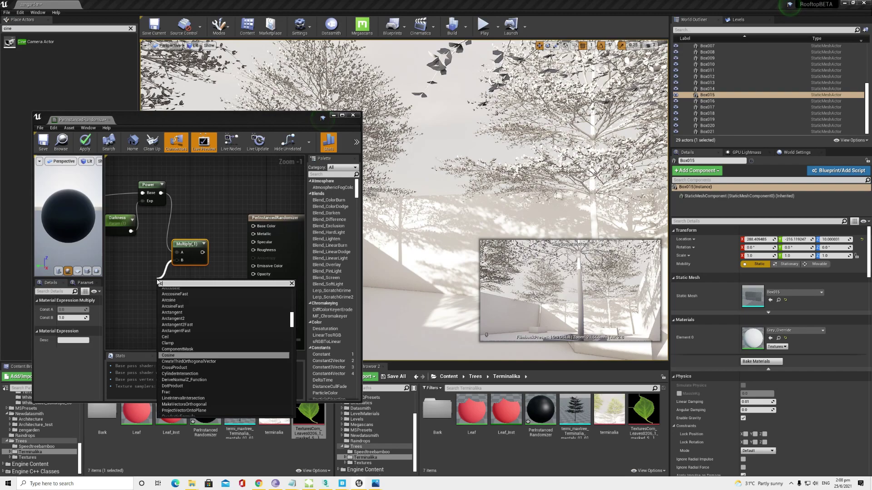
{"action": "type", "text": "onst3"}
{"action": "key", "text": "Return"}
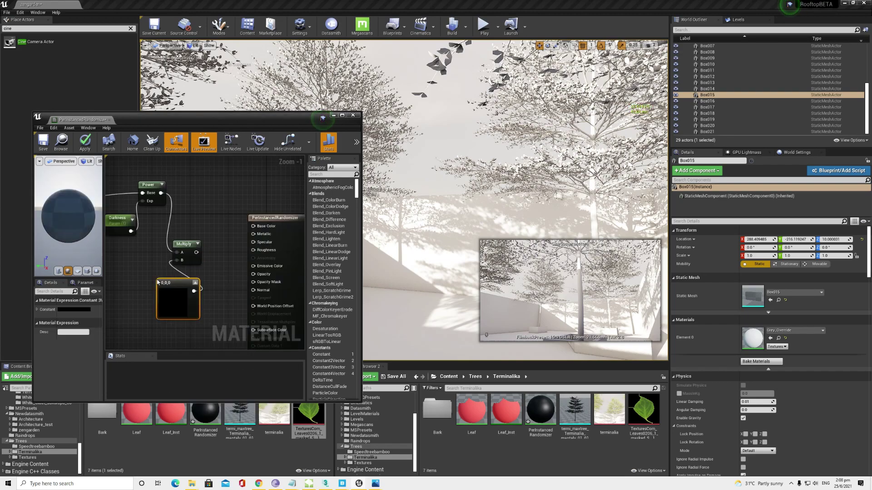
{"action": "left_click_drag", "start_coordinate": [175, 292], "coordinate": [141, 284]}
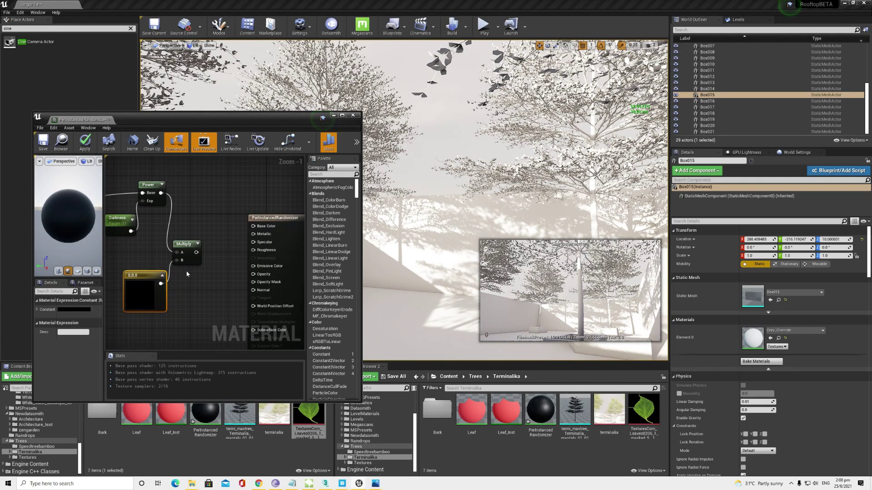
Wire Multiply's output into Subsurface Color and Power's output into Base Color.
{"action": "left_click_drag", "start_coordinate": [201, 255], "coordinate": [201, 266]}
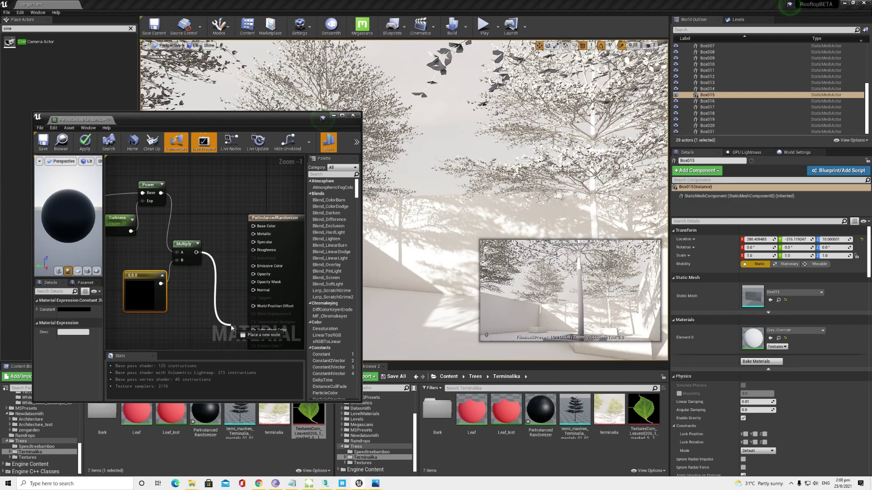
{"action": "left_click_drag", "start_coordinate": [201, 265], "coordinate": [256, 333]}
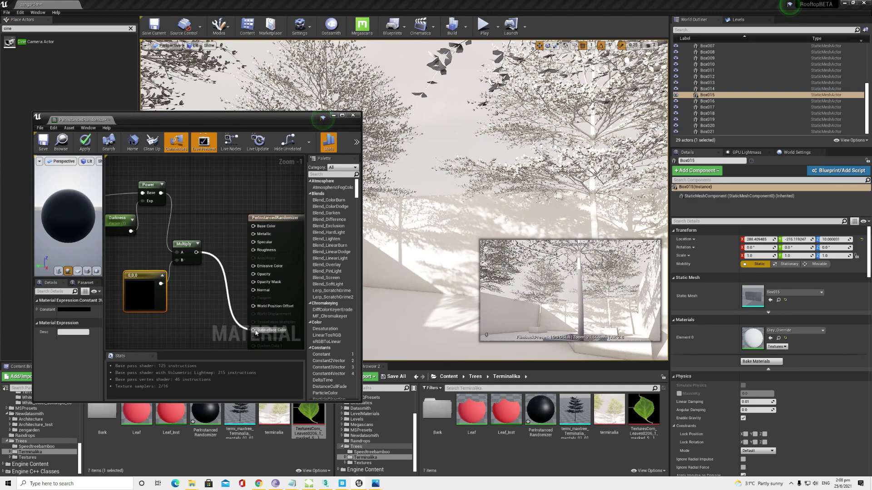
{"action": "right_click_drag", "start_coordinate": [218, 318], "coordinate": [233, 331]}
{"action": "left_click_drag", "start_coordinate": [176, 204], "coordinate": [268, 238]}
Set the constant to white (1,1,1) and convert it to a vector parameter named 'Subsurface Tint'.
{"action": "double_click", "coordinate": [160, 305]}
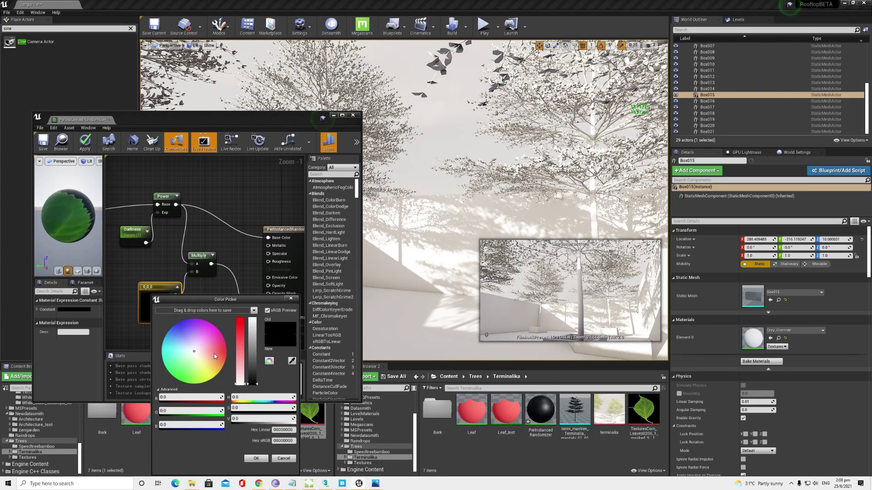
{"action": "left_click_drag", "start_coordinate": [257, 348], "coordinate": [253, 318]}
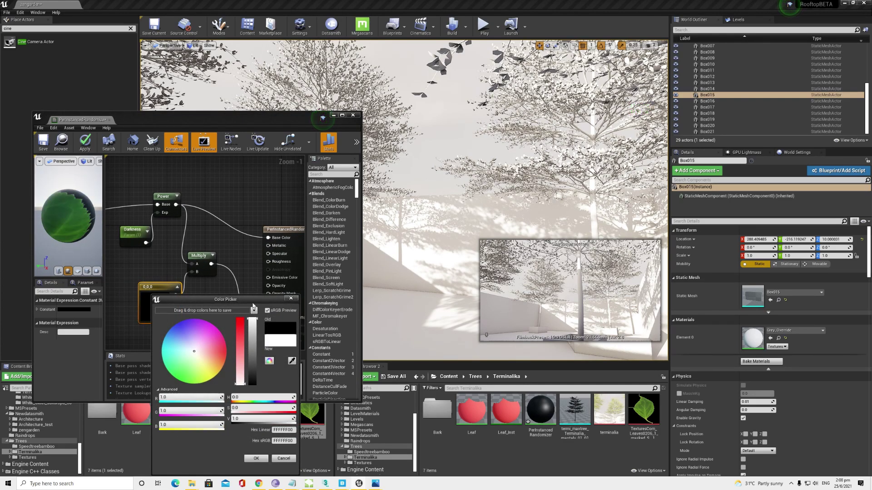
{"action": "left_click", "coordinate": [256, 458]}
{"action": "right_click", "coordinate": [159, 302]}
{"action": "left_click", "coordinate": [182, 316]}
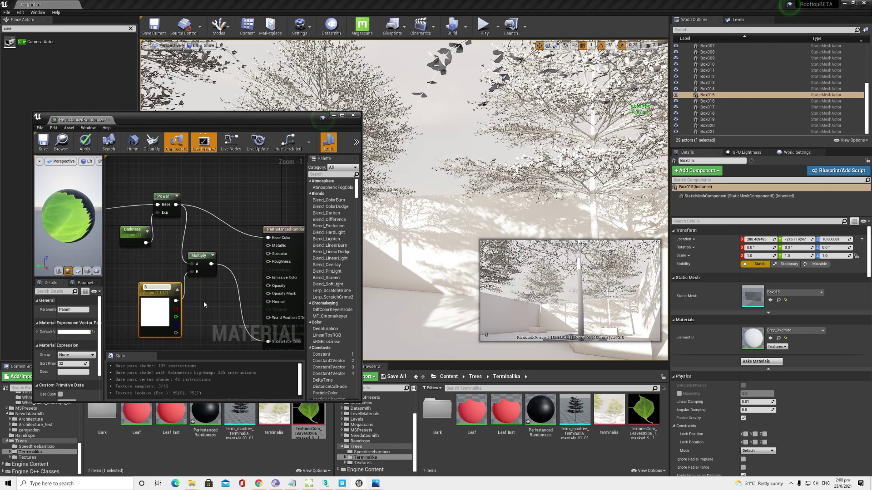
{"action": "type", "text": "Subsurface Ti"}
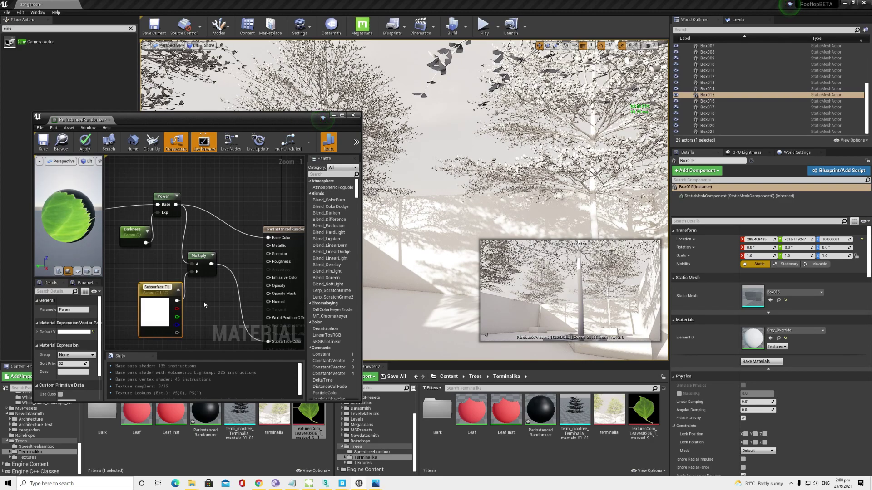
{"action": "type", "text": "nt"}
Confirm the Subsurface Tint name and connect the texture's alpha to Opacity Mask.
{"action": "key", "text": "Return"}
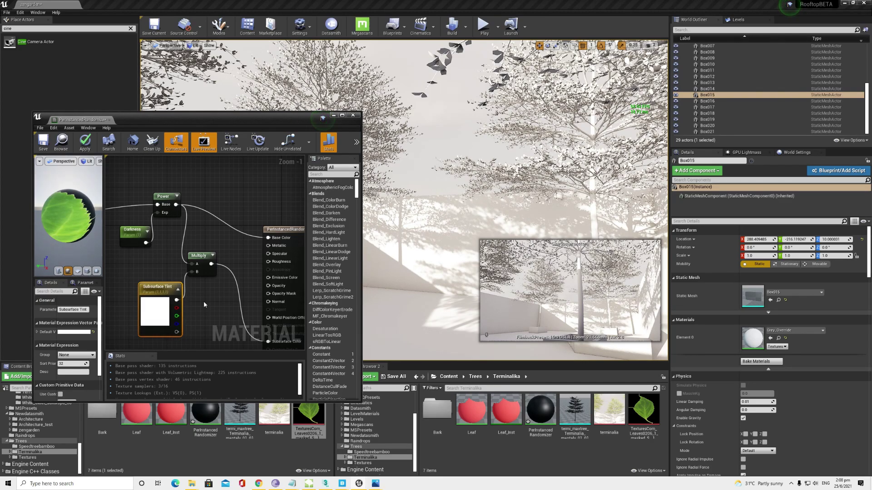
{"action": "right_click_drag", "start_coordinate": [189, 226], "coordinate": [209, 223]}
{"action": "scroll", "coordinate": [208, 222], "scroll_direction": "down", "scroll_amount": 2}
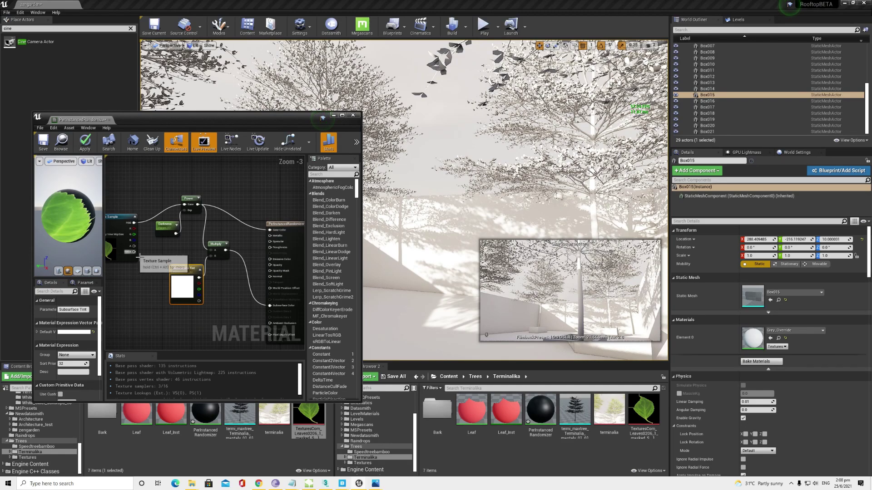
{"action": "left_click_drag", "start_coordinate": [135, 246], "coordinate": [273, 272]}
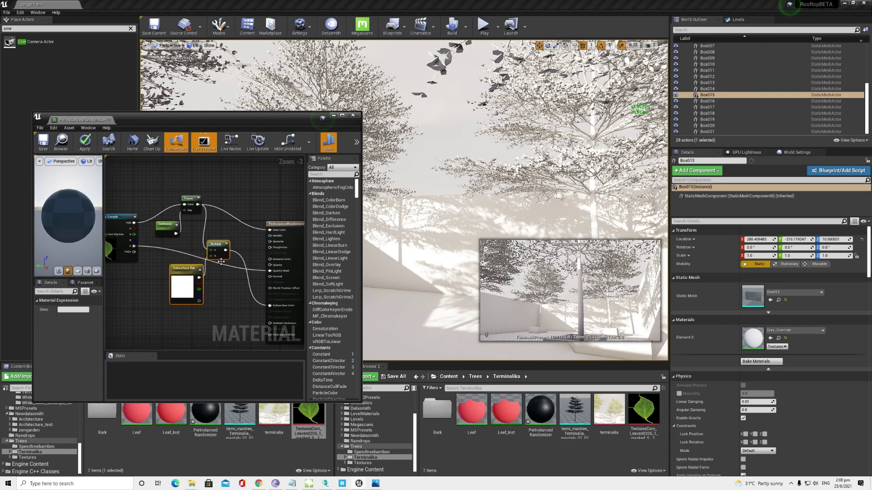
Rearrange the Multiply, Subsurface Tint, Texture Sample, Darkness and Power nodes, then save the material.
{"action": "left_click", "coordinate": [219, 245], "text": "ctrl"}
{"action": "left_click_drag", "start_coordinate": [219, 245], "coordinate": [176, 287]}
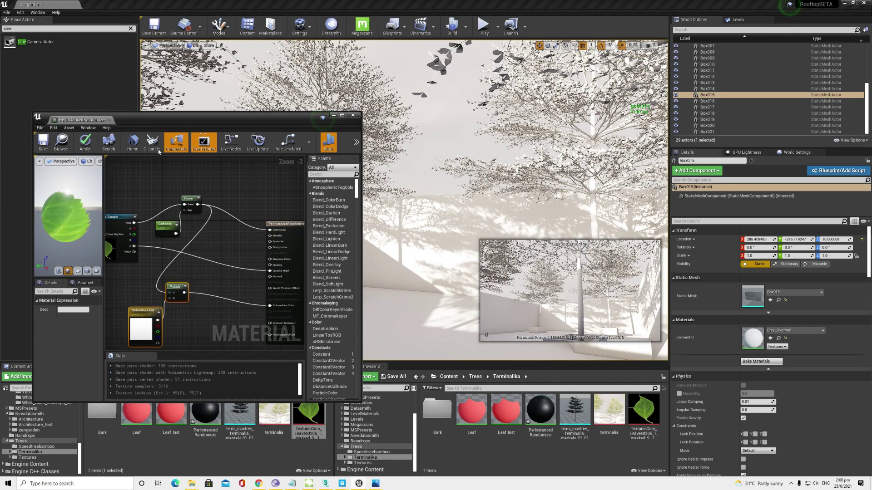
{"action": "right_click_drag", "start_coordinate": [144, 173], "coordinate": [165, 183]}
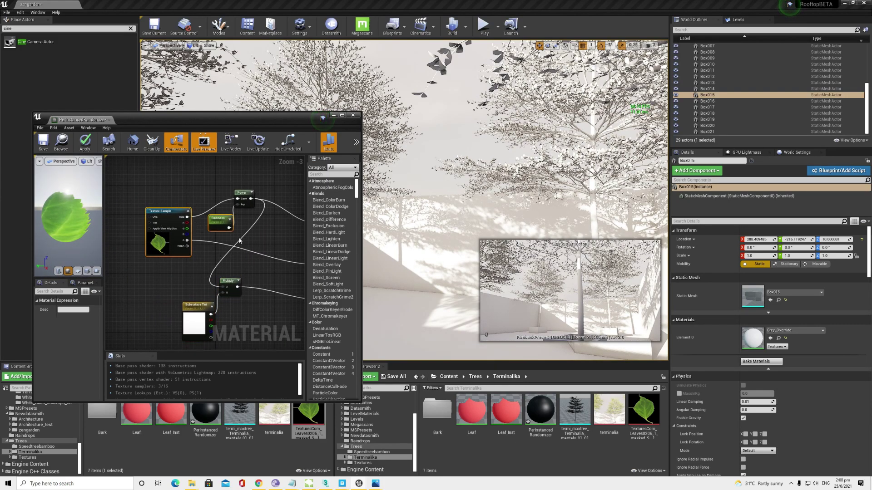
{"action": "left_click_drag", "start_coordinate": [123, 165], "coordinate": [194, 218]}
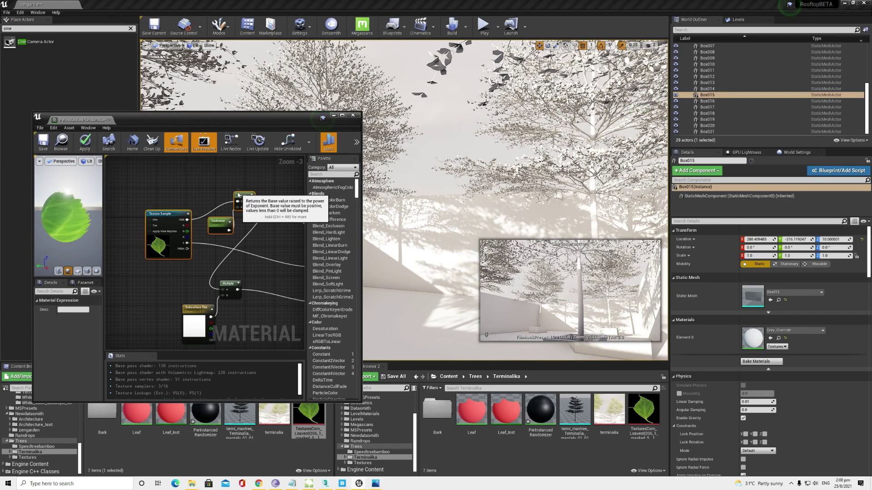
{"action": "left_click_drag", "start_coordinate": [245, 208], "coordinate": [212, 197]}
{"action": "left_click", "coordinate": [42, 146]}
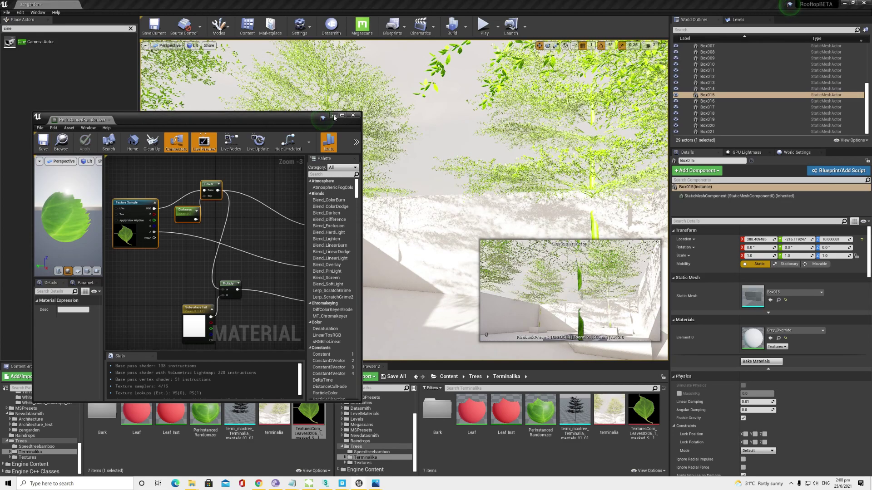
Open the Terminalia tree mesh editor and bring the viewport closer to the planter.
{"action": "left_click", "coordinate": [334, 118]}
{"action": "double_click", "coordinate": [248, 417]}
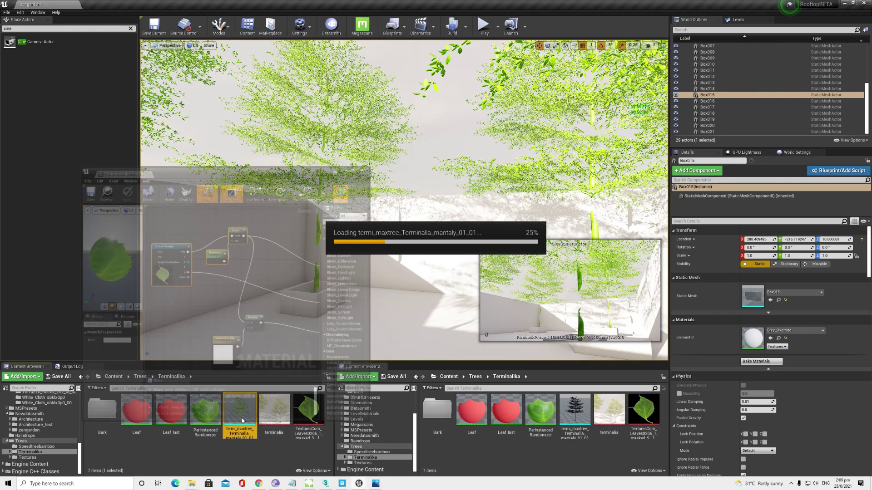
{"action": "left_click", "coordinate": [334, 117]}
{"action": "left_click_drag", "start_coordinate": [335, 121], "coordinate": [144, 352]}
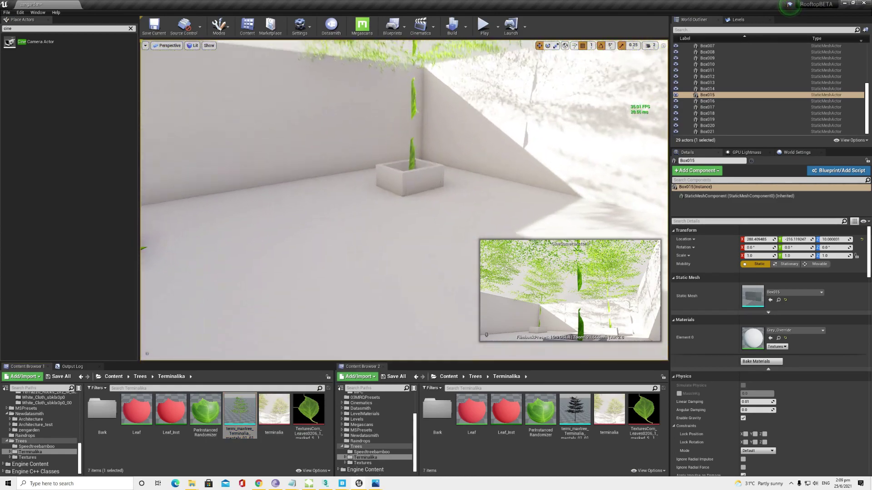
{"action": "left_click_drag", "start_coordinate": [143, 352], "coordinate": [310, 258]}
{"action": "double_click", "coordinate": [256, 423]}
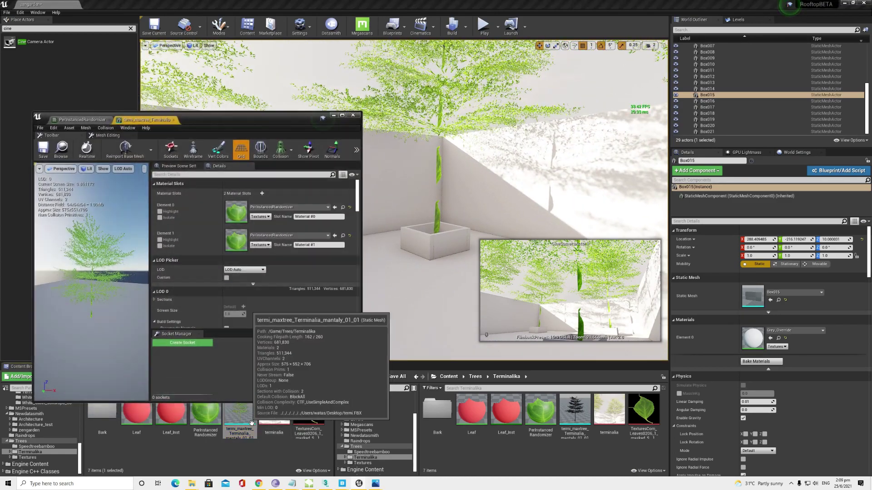
Assign MM_BARK from the Bark folder to the trunk slot (Element 0) and check the trees.
{"action": "double_click", "coordinate": [102, 411]}
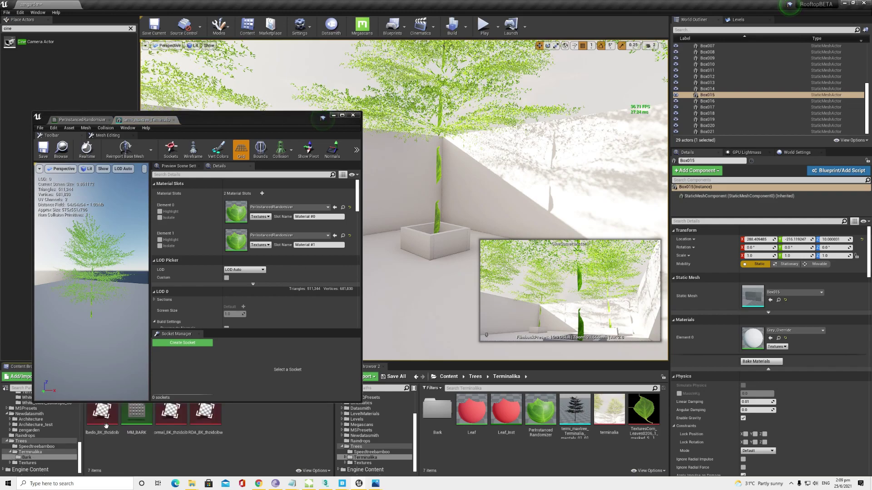
{"action": "left_click", "coordinate": [136, 417]}
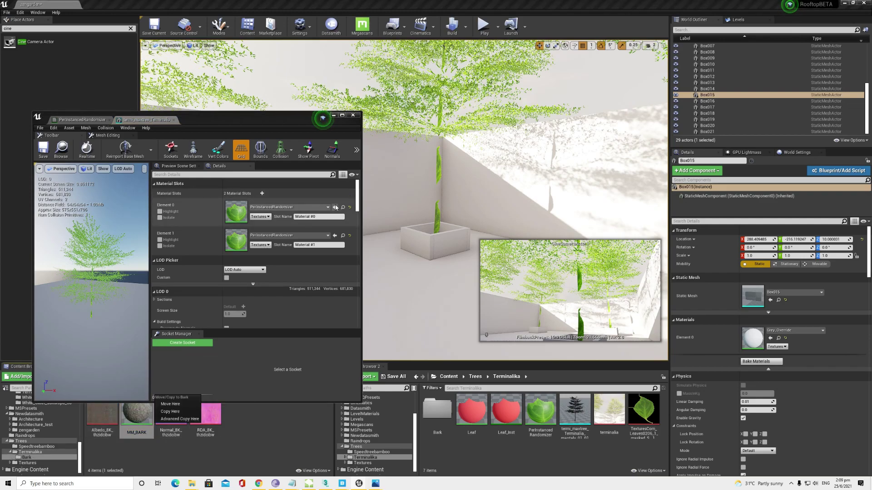
{"action": "left_click", "coordinate": [44, 150]}
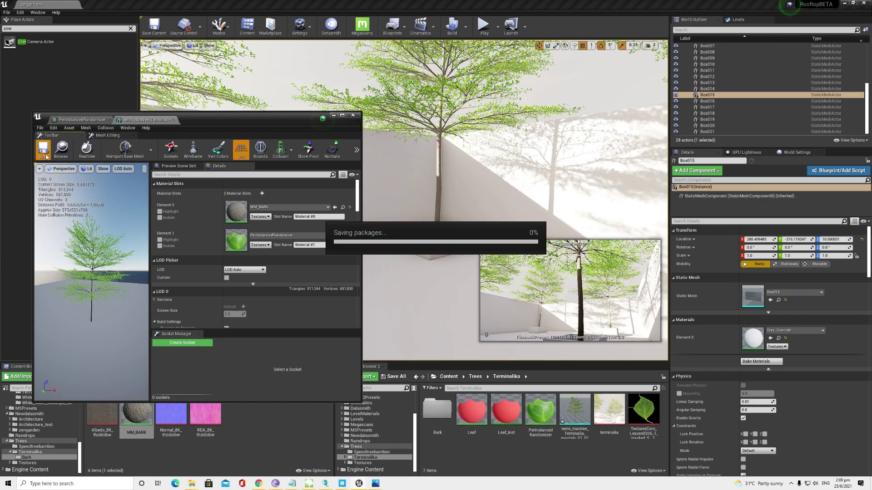
{"action": "left_click", "coordinate": [333, 115]}
{"action": "right_click_drag", "start_coordinate": [333, 115], "coordinate": [333, 116]}
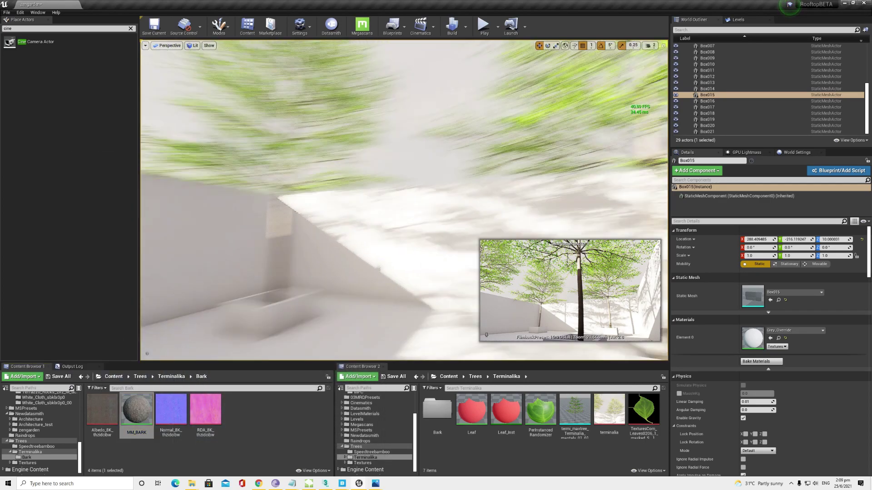
{"action": "key", "text": "s"}
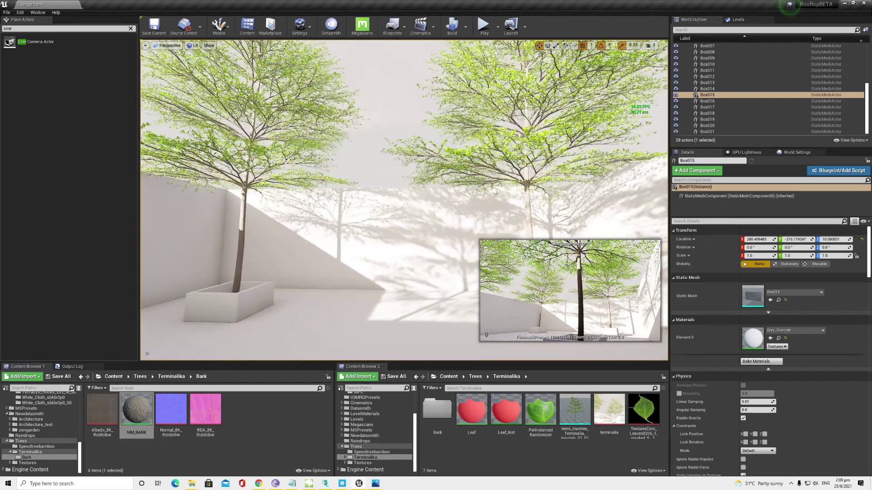
{"action": "right_click_drag", "start_coordinate": [376, 196], "coordinate": [377, 195]}
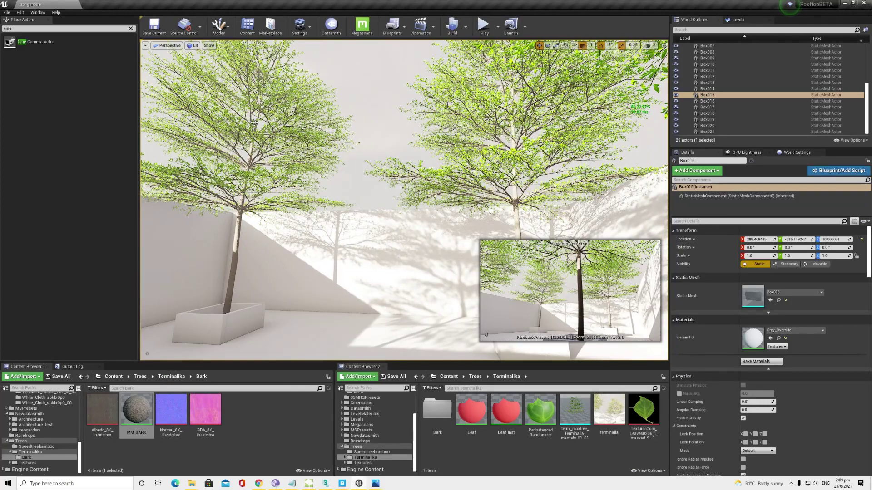
{"action": "left_click", "coordinate": [45, 451]}
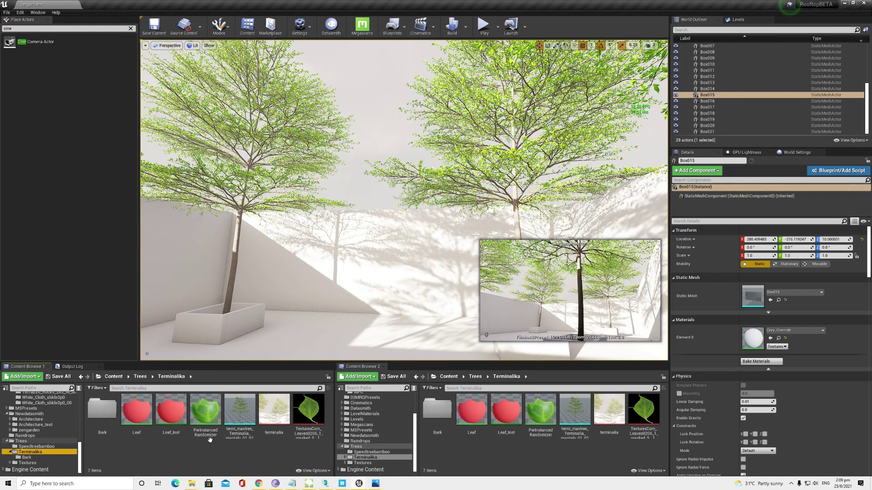
Create a material instance of the PerInstancedRandomizer material.
{"action": "left_click", "coordinate": [204, 418]}
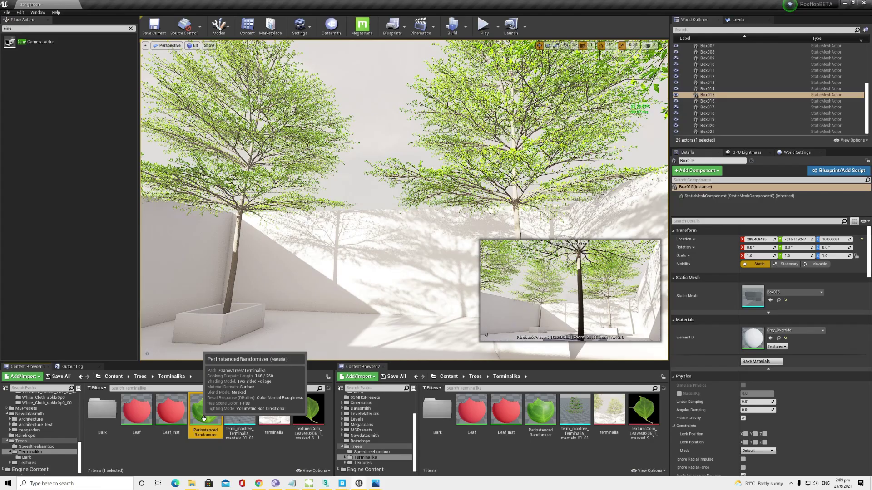
{"action": "right_click", "coordinate": [205, 411]}
{"action": "left_click", "coordinate": [237, 253]}
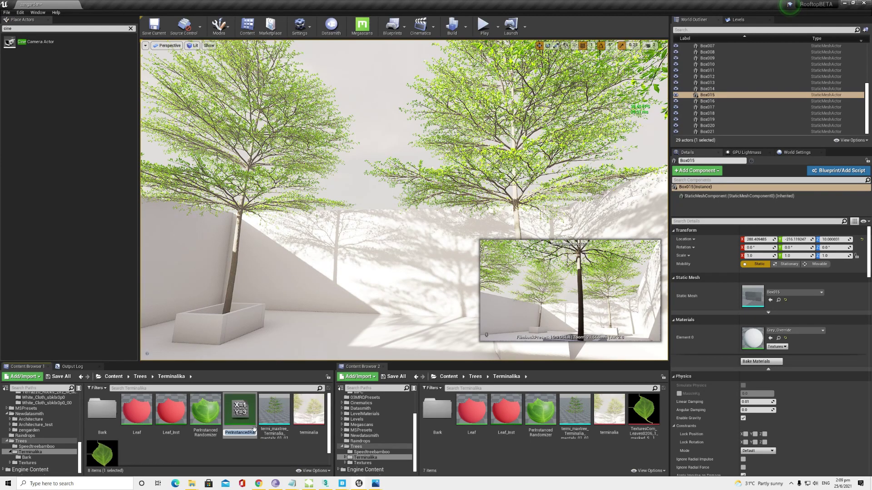
Assign PerInstancedRandomizer_Inst to the Terminalia mesh's leaf slot (Element 1) and open the instance.
{"action": "left_click", "coordinate": [269, 420]}
{"action": "double_click", "coordinate": [269, 420]}
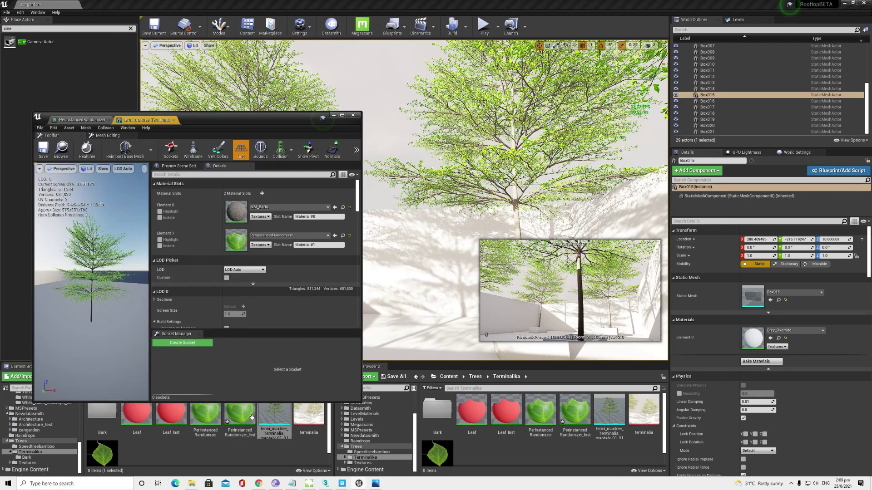
{"action": "left_click", "coordinate": [334, 235]}
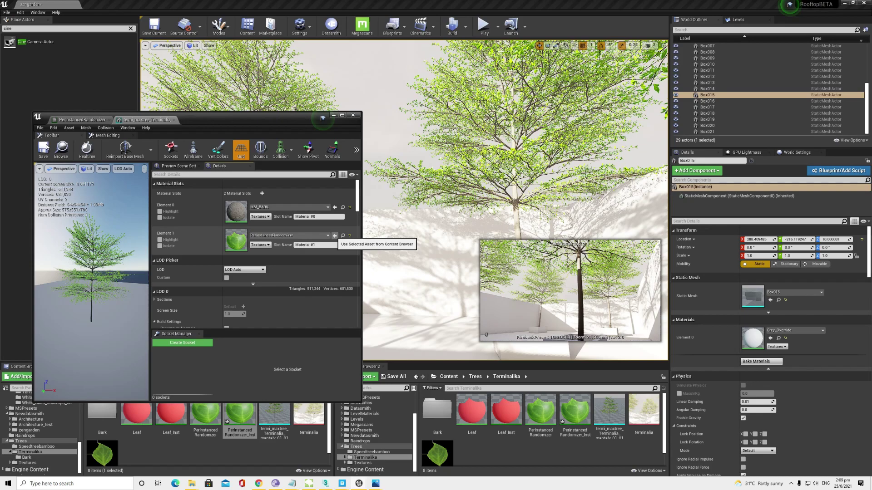
{"action": "left_click", "coordinate": [352, 115]}
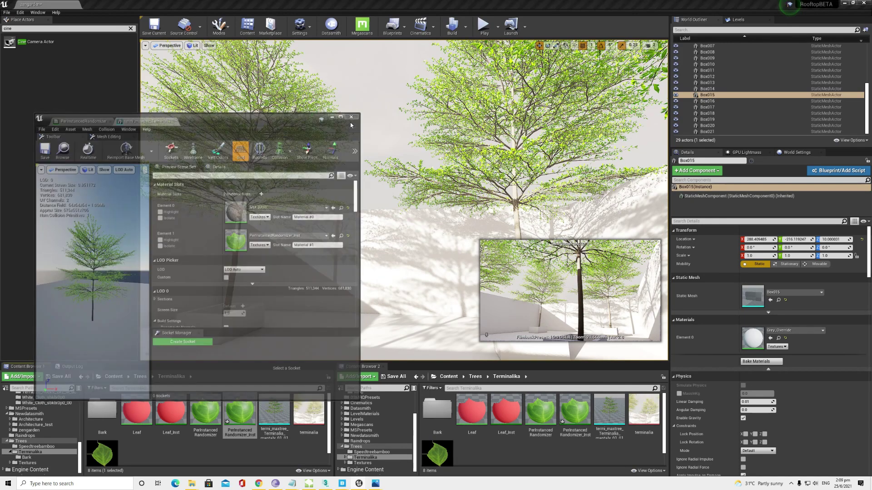
{"action": "double_click", "coordinate": [240, 414]}
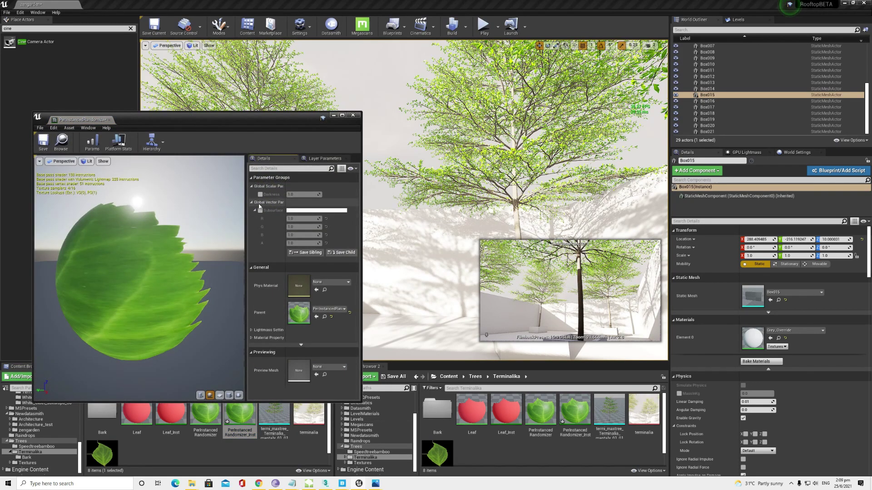
Override Darkness to 0.628571 and set the Subsurface Tint to orange.
{"action": "left_click", "coordinate": [260, 195]}
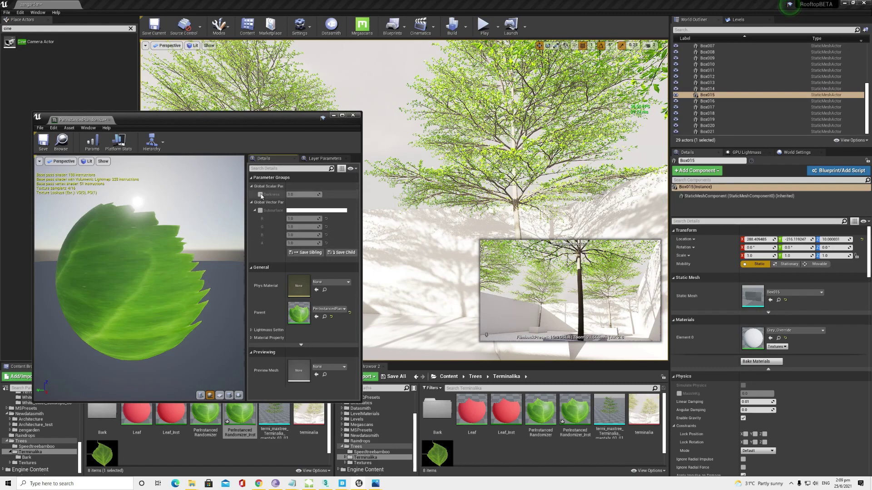
{"action": "left_click_drag", "start_coordinate": [287, 122], "coordinate": [199, 153]}
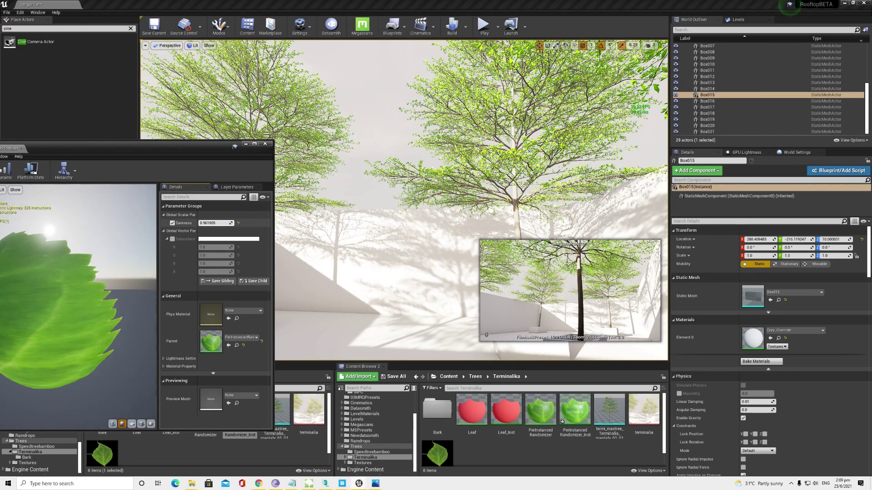
{"action": "left_click_drag", "start_coordinate": [224, 224], "coordinate": [218, 224]}
{"action": "left_click", "coordinate": [208, 240]}
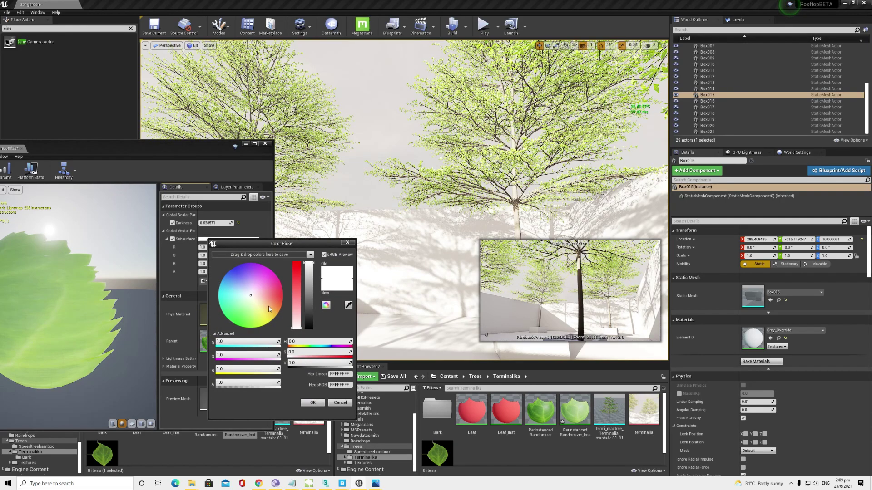
{"action": "left_click_drag", "start_coordinate": [269, 306], "coordinate": [278, 308]}
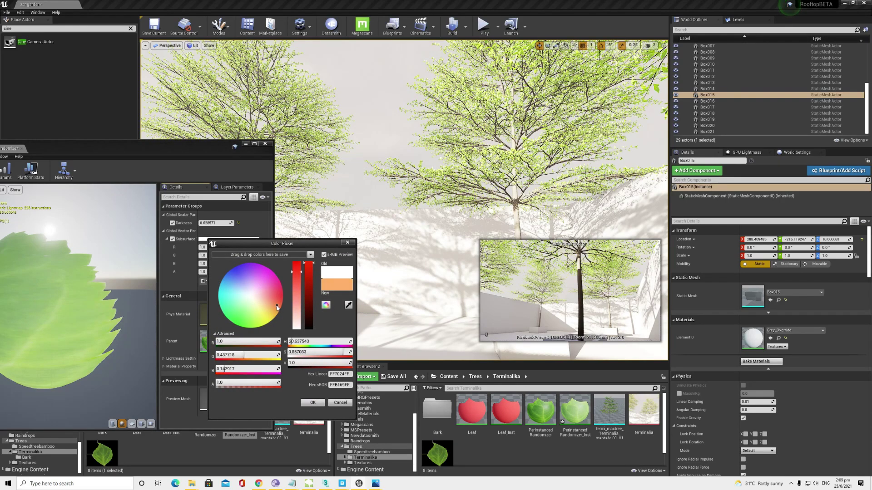
{"action": "left_click", "coordinate": [313, 403]}
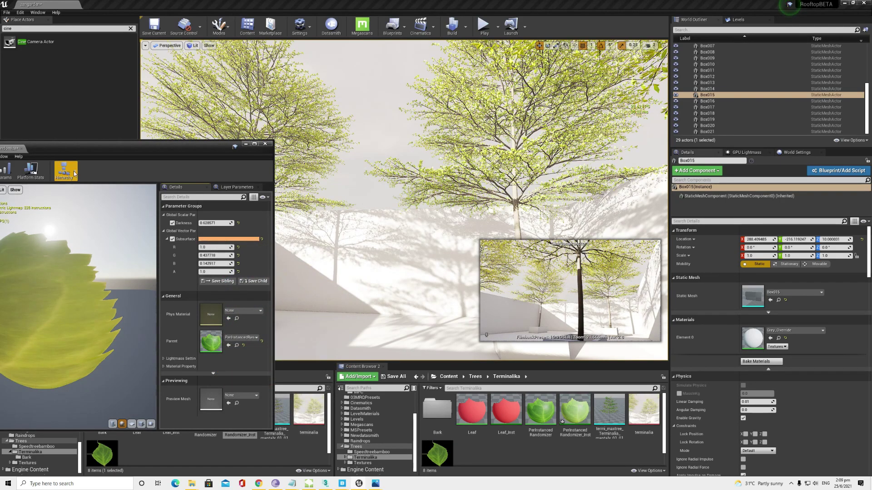
Save the leaf material instance and return to the level view.
{"action": "left_click_drag", "start_coordinate": [90, 146], "coordinate": [277, 152]}
{"action": "left_click", "coordinate": [144, 176]}
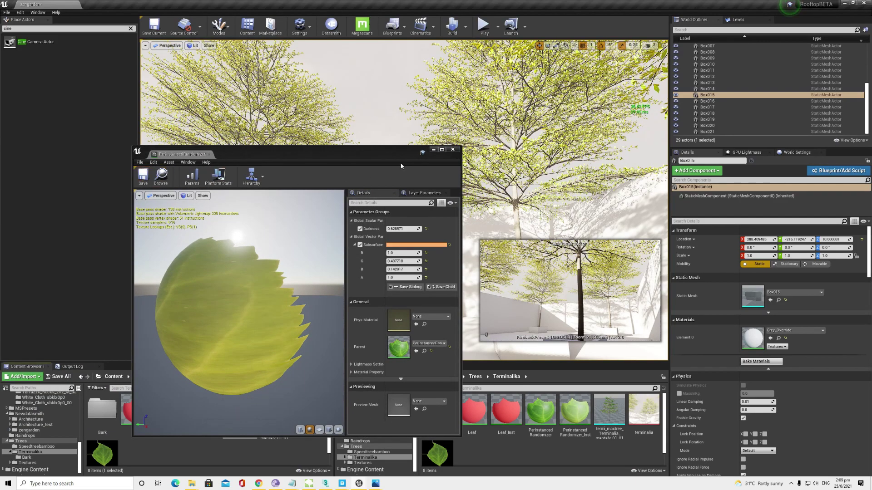
{"action": "left_click", "coordinate": [434, 151]}
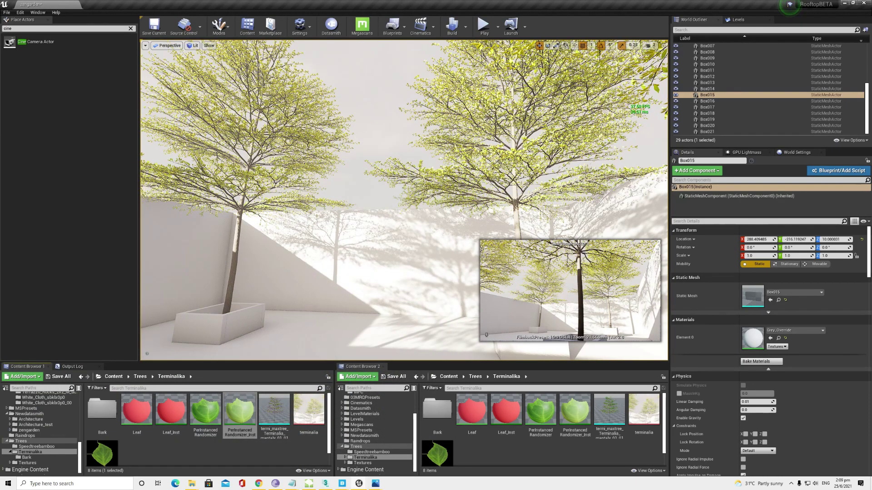
{"action": "right_click_drag", "start_coordinate": [404, 199], "coordinate": [404, 200]}
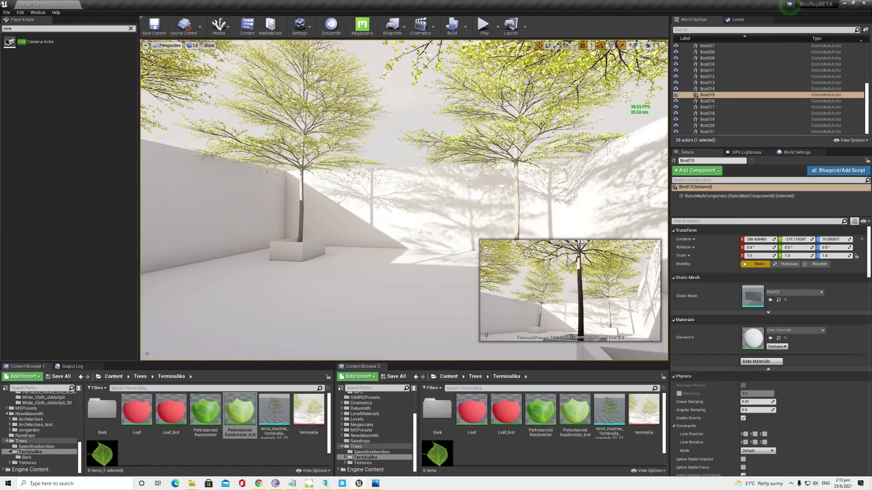
Reopen the PerInstancedRandomizer graph and rearrange the Texture Sample, Darkness and Power nodes.
{"action": "double_click", "coordinate": [248, 418]}
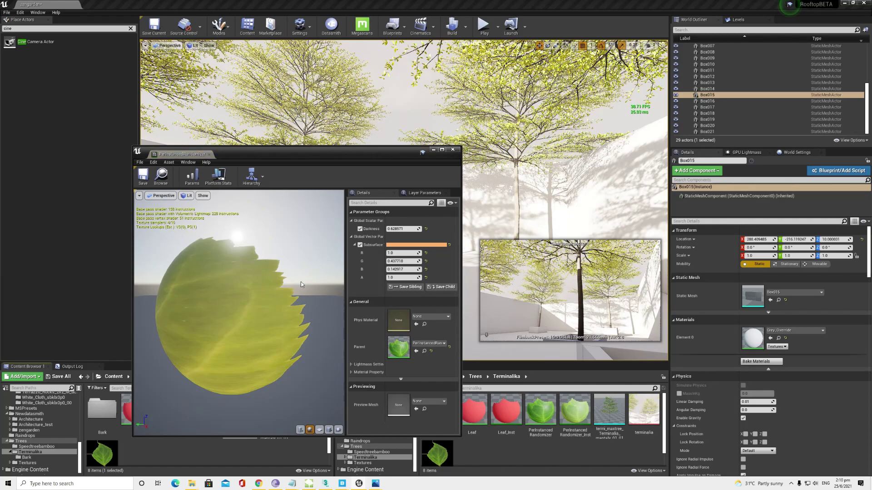
{"action": "left_click", "coordinate": [453, 150]}
{"action": "double_click", "coordinate": [210, 421]}
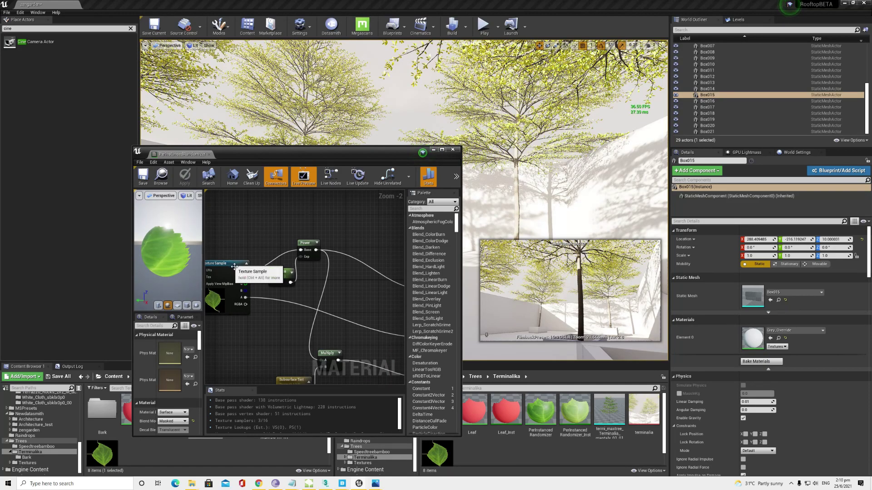
{"action": "left_click_drag", "start_coordinate": [235, 262], "coordinate": [213, 252]}
{"action": "left_click_drag", "start_coordinate": [284, 272], "coordinate": [264, 264]}
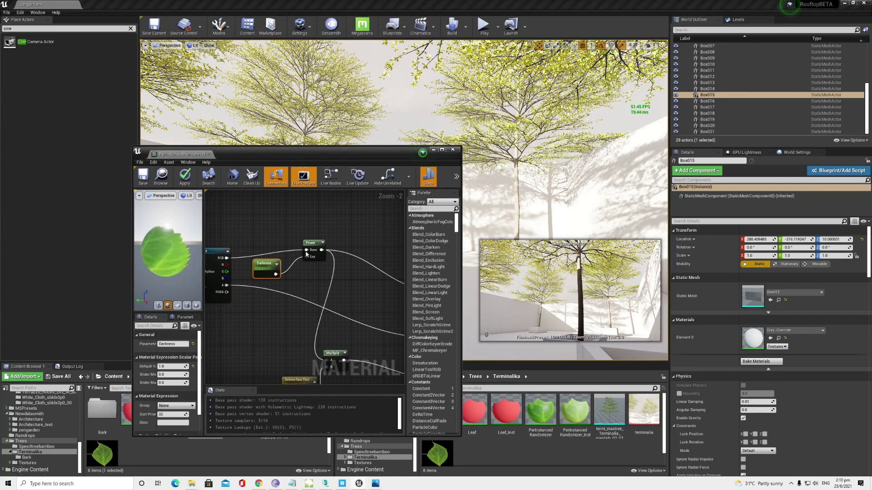
{"action": "left_click_drag", "start_coordinate": [312, 247], "coordinate": [302, 227]}
{"action": "left_click_drag", "start_coordinate": [265, 264], "coordinate": [254, 256]}
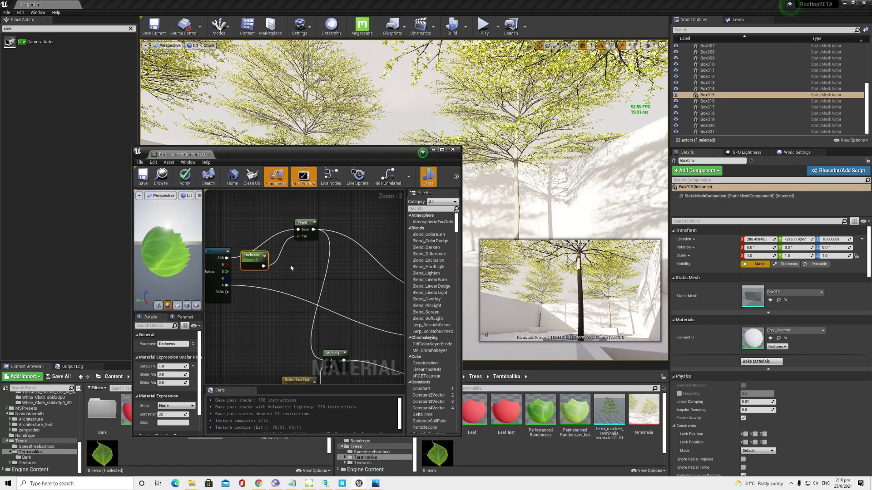
{"action": "mouse_move", "coordinate": [304, 270]}
{"action": "right_mouse_down"}
{"action": "mouse_move", "coordinate": [273, 262]}
{"action": "mouse_move", "coordinate": [293, 255]}
{"action": "mouse_move", "coordinate": [234, 250]}
{"action": "right_mouse_up"}
Add a PerInstanceRandom node ('perin') below the Power chain.
{"action": "right_click", "coordinate": [290, 214]}
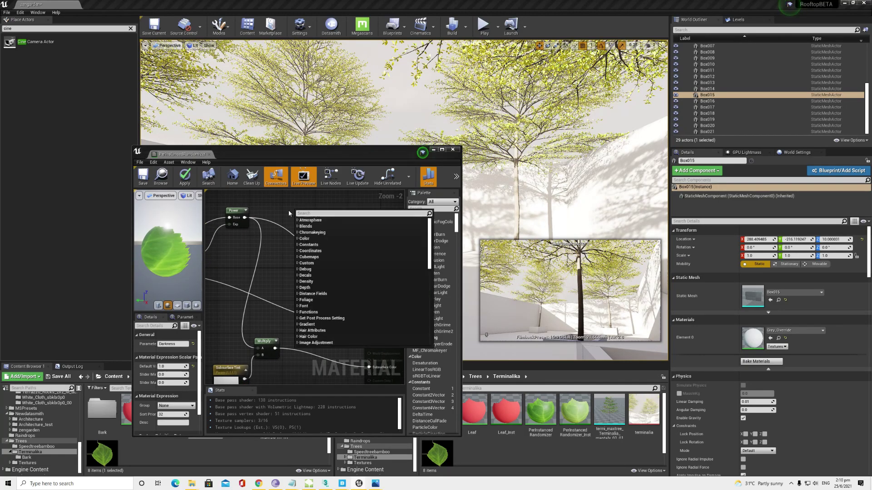
{"action": "type", "text": "perin"}
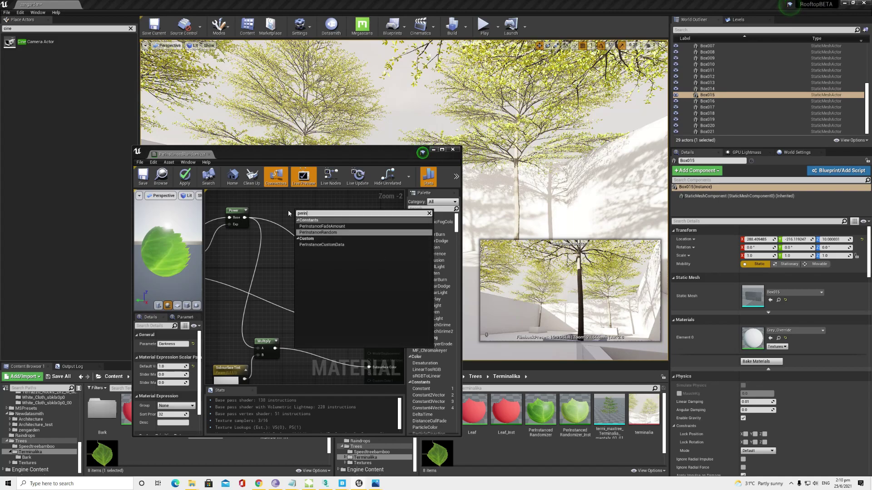
{"action": "key", "text": "Return"}
{"action": "mouse_move", "coordinate": [333, 214]}
{"action": "left_mouse_down"}
{"action": "mouse_move", "coordinate": [285, 248]}
{"action": "mouse_move", "coordinate": [290, 255]}
{"action": "left_mouse_up"}
Add a Multiply fed by Power into A, wire it to Base Color, and save.
{"action": "right_click", "coordinate": [293, 218]}
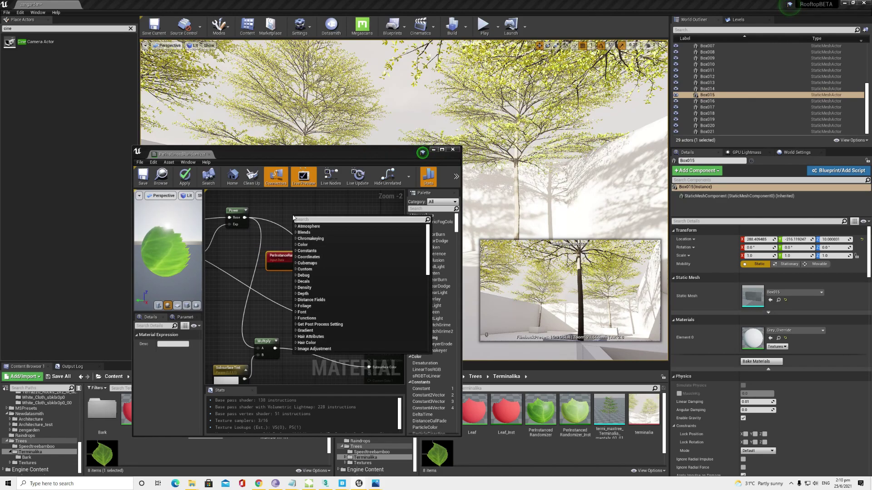
{"action": "type", "text": "mul"}
{"action": "key", "text": "Return"}
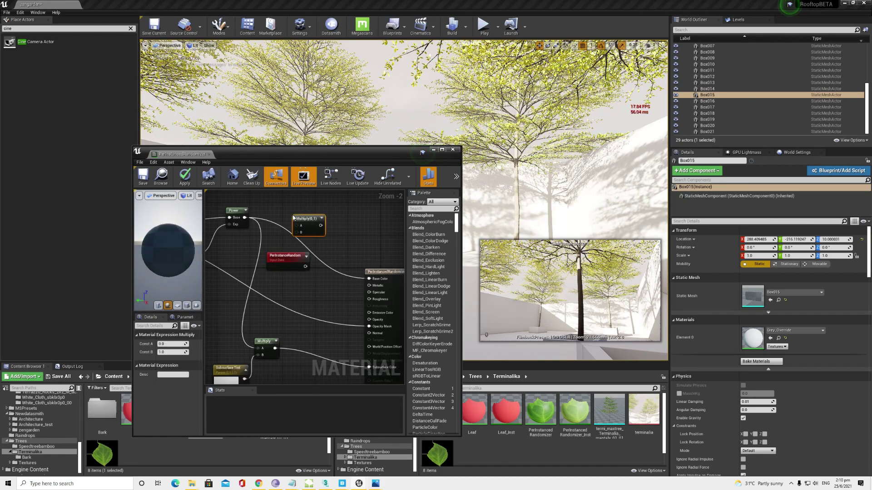
{"action": "mouse_move", "coordinate": [245, 217]}
{"action": "left_mouse_down"}
{"action": "mouse_move", "coordinate": [298, 226]}
{"action": "mouse_move", "coordinate": [369, 278]}
{"action": "left_mouse_up"}
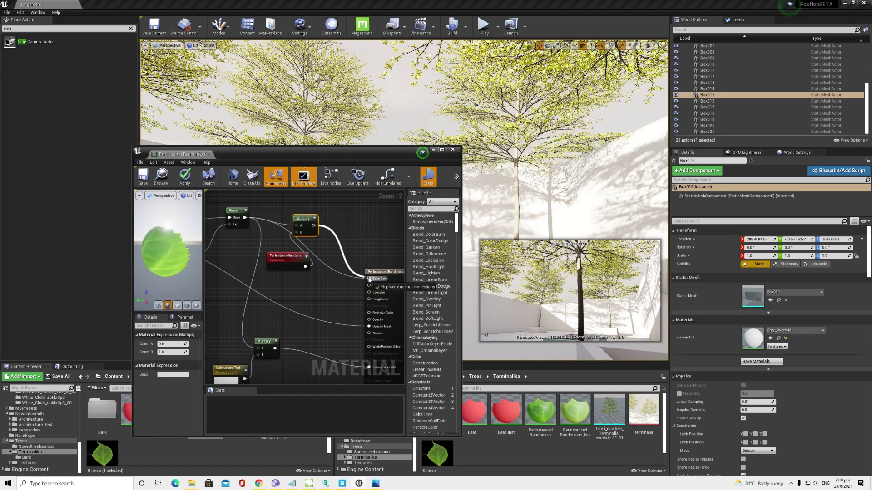
{"action": "left_click_drag", "start_coordinate": [313, 226], "coordinate": [262, 348]}
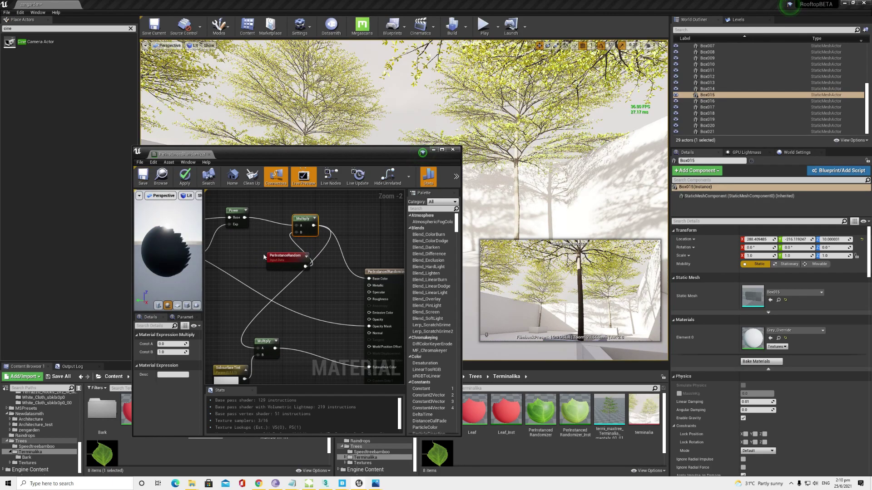
{"action": "left_click_drag", "start_coordinate": [284, 256], "coordinate": [264, 235]}
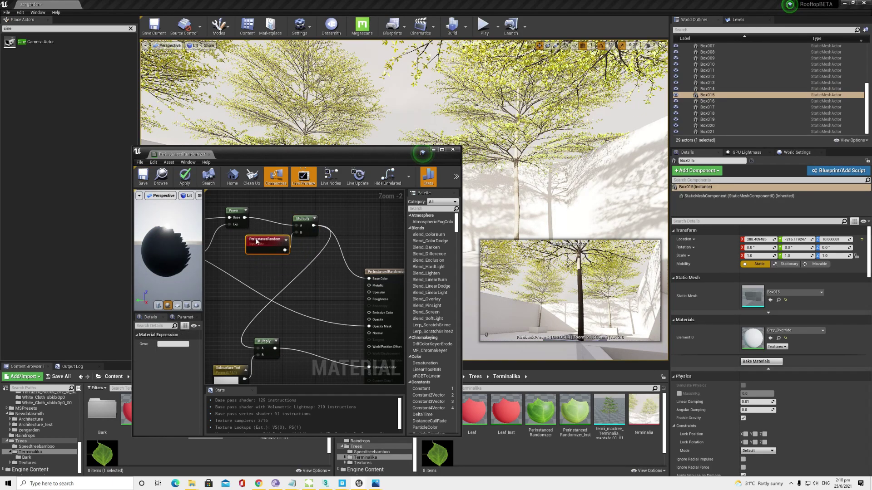
{"action": "left_click", "coordinate": [146, 179]}
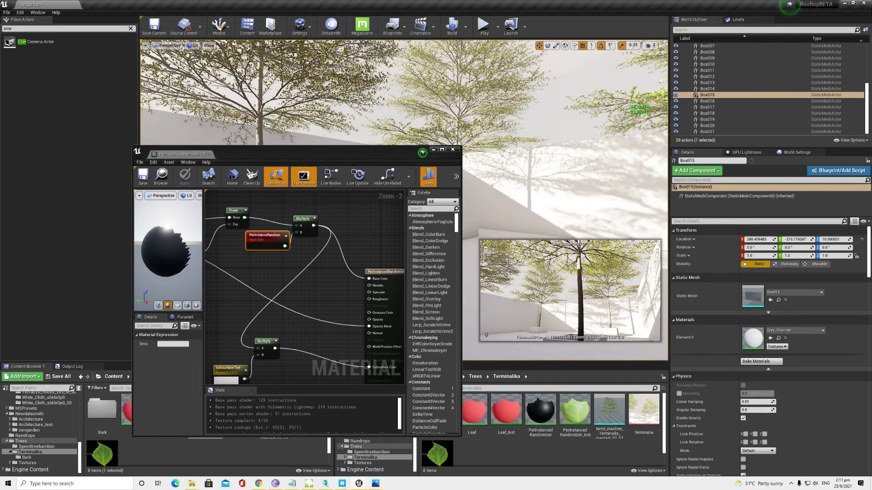
Search the World Outliner for the directional light.
{"action": "right_click_drag", "start_coordinate": [427, 98], "coordinate": [427, 97]}
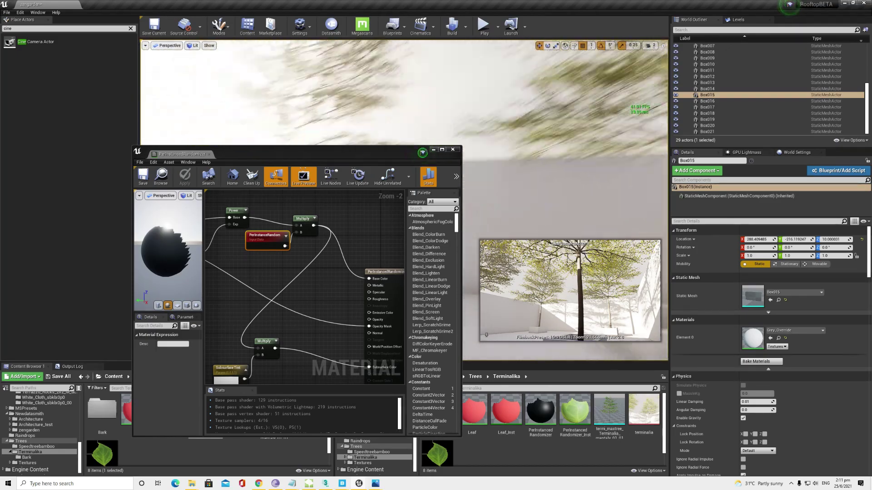
{"action": "right_click_drag", "start_coordinate": [427, 97], "coordinate": [427, 98]}
{"action": "left_click", "coordinate": [738, 30]}
{"action": "type", "text": "direction"}
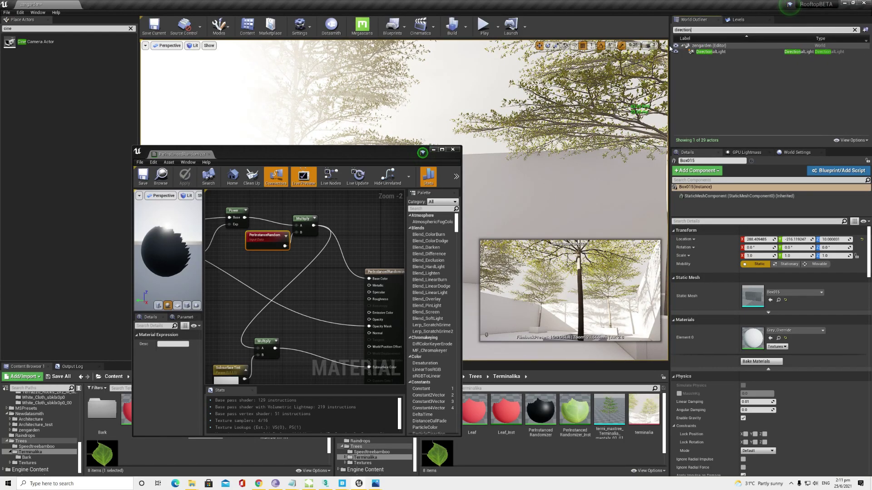
{"action": "key", "text": "ctrl+l"}
Minimize the material editor, adjust camera speed, and fly around the courtyard trees.
{"action": "left_click", "coordinate": [434, 150]}
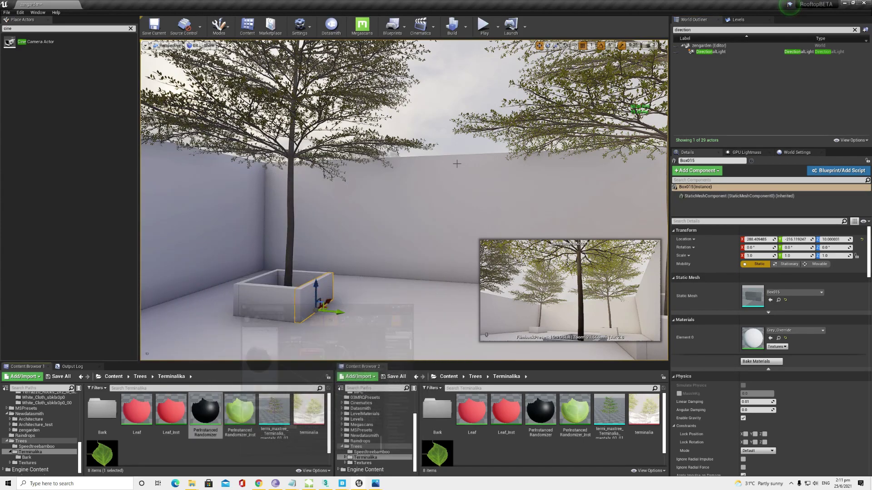
{"action": "right_click_drag", "start_coordinate": [435, 156], "coordinate": [435, 156]}
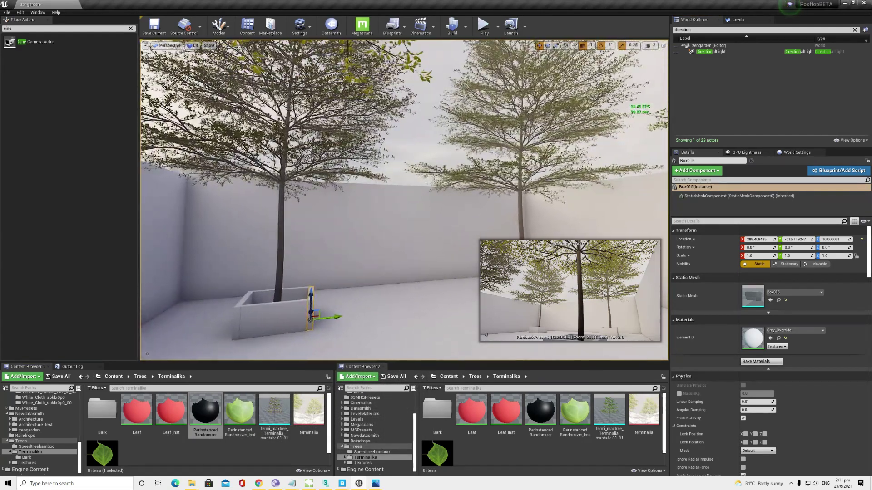
{"action": "left_click", "coordinate": [650, 45]}
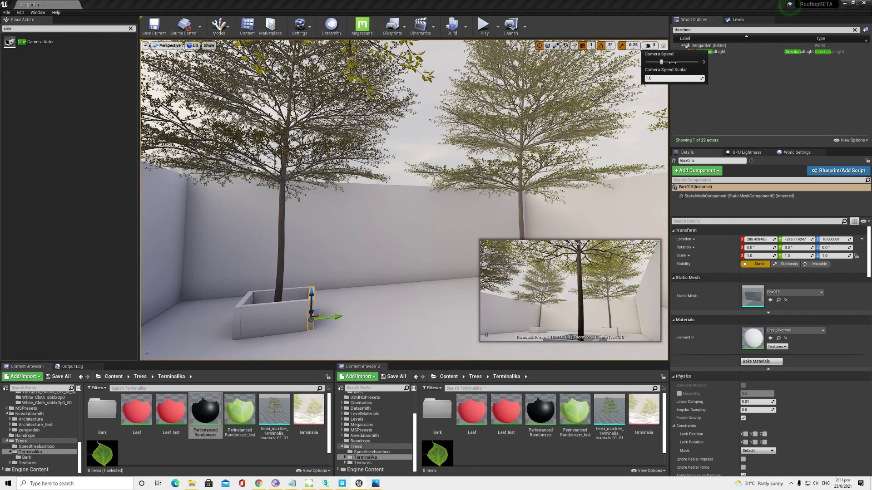
{"action": "left_click", "coordinate": [409, 204]}
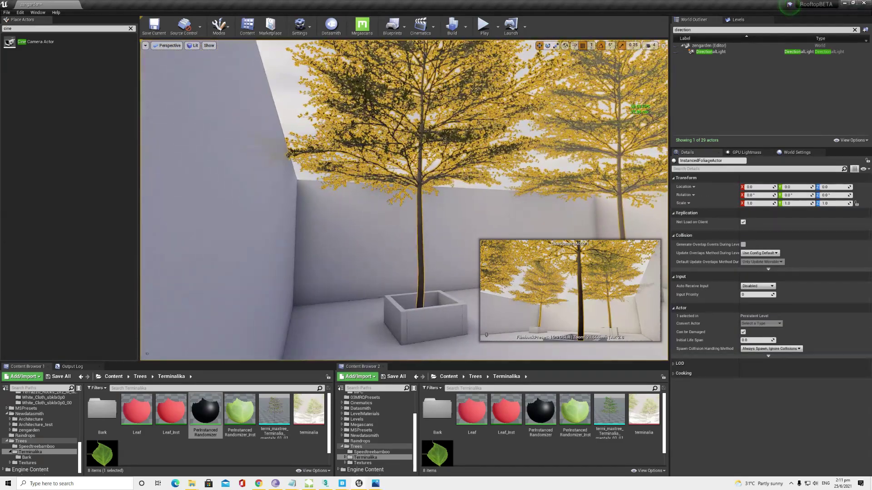
{"action": "right_click_drag", "start_coordinate": [409, 204], "coordinate": [409, 205]}
{"action": "right_click_drag", "start_coordinate": [534, 155], "coordinate": [534, 155]}
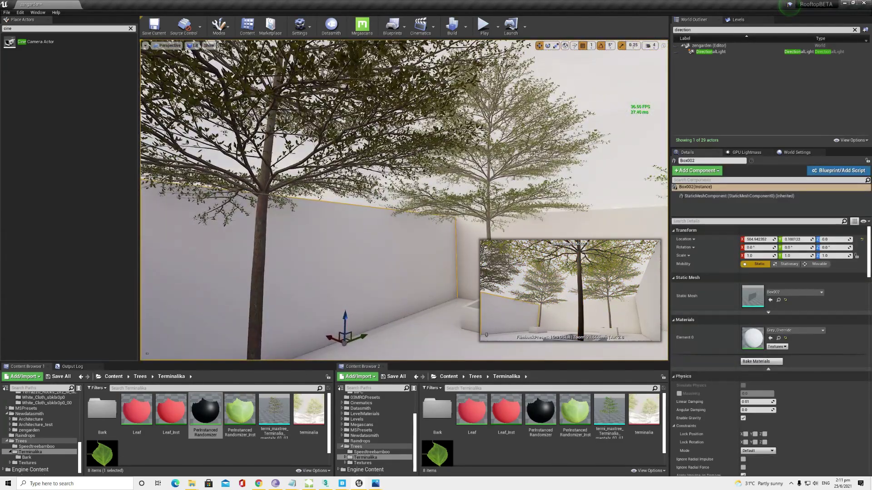
{"action": "right_click_drag", "start_coordinate": [417, 135], "coordinate": [468, 128]}
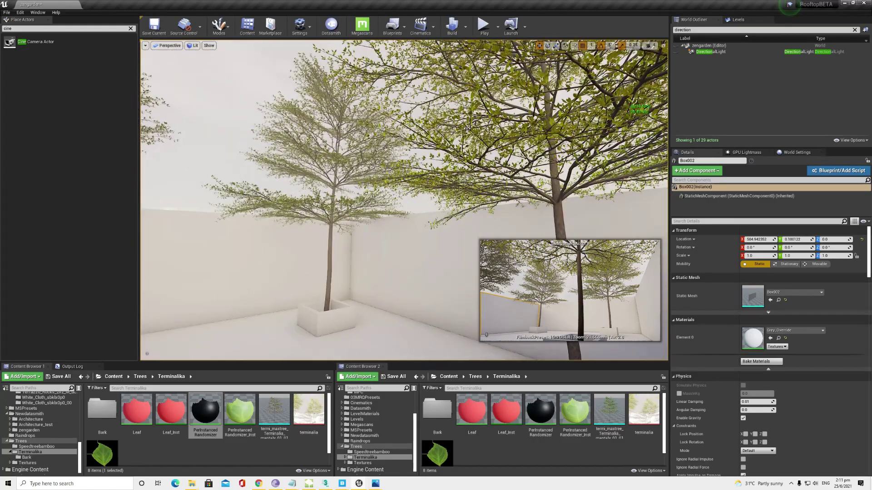
{"action": "right_click_drag", "start_coordinate": [414, 143], "coordinate": [431, 150]}
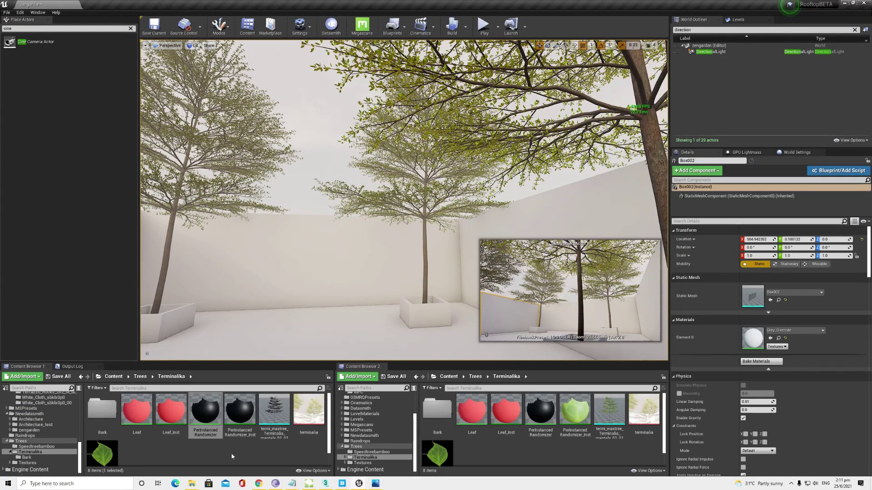
Open the PerInstancedRandomizer material from the Content Browser in the Material Editor.
{"action": "double_click", "coordinate": [205, 411]}
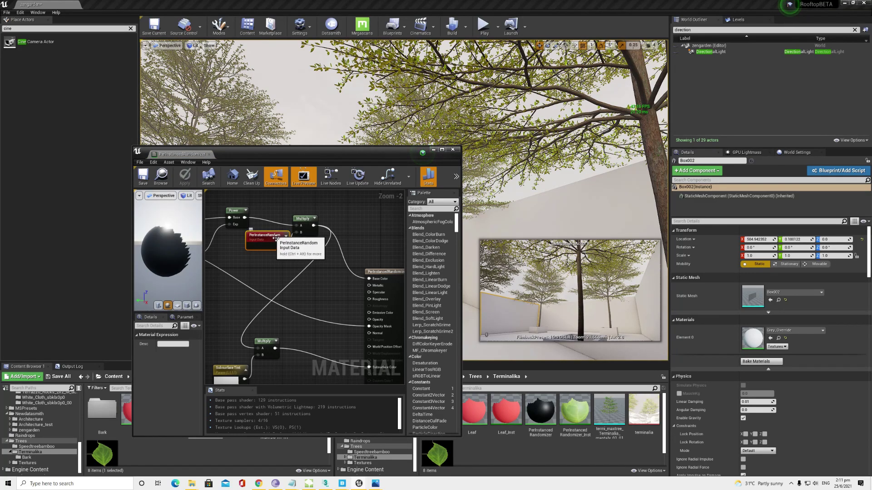
Replace the Multiply node with a Lerp fed by PerInstanceRandom and the Power result.
{"action": "left_click_drag", "start_coordinate": [272, 238], "coordinate": [245, 252]}
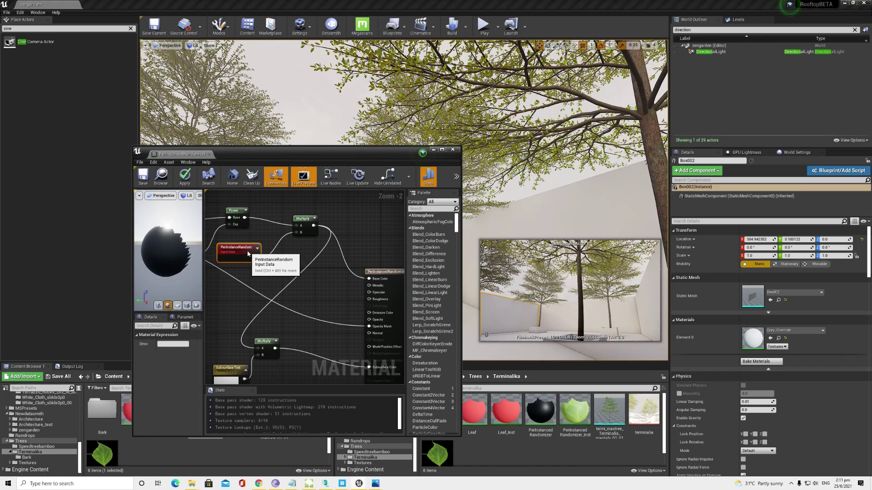
{"action": "scroll", "coordinate": [244, 252], "scroll_direction": "down", "scroll_amount": 1}
{"action": "right_click_drag", "start_coordinate": [256, 242], "coordinate": [307, 277]}
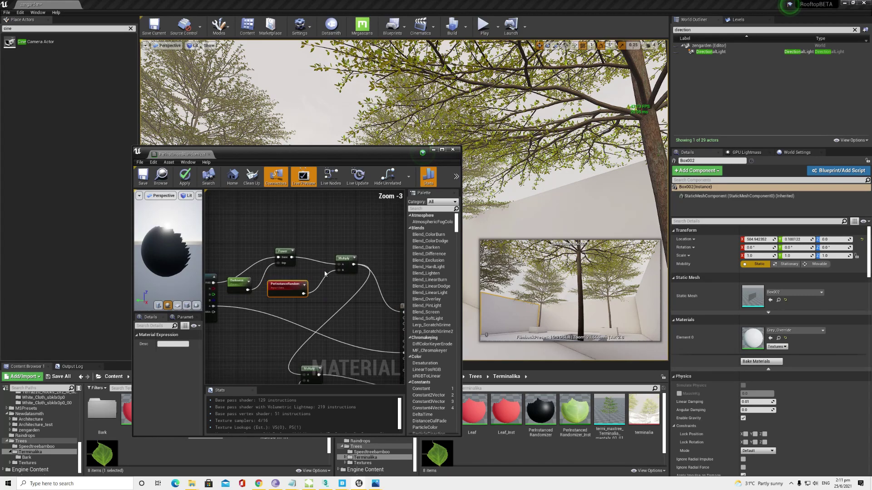
{"action": "left_click", "coordinate": [346, 263]}
{"action": "key", "text": "Delete"}
{"action": "right_click", "coordinate": [332, 251]}
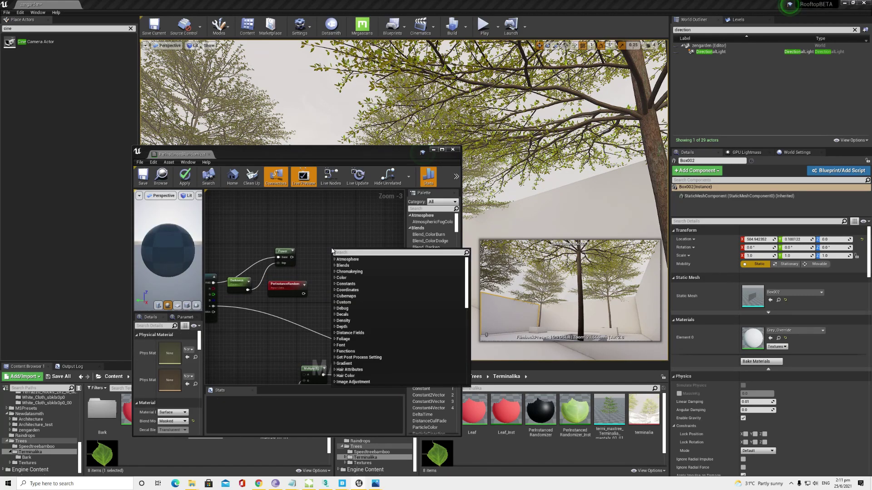
{"action": "type", "text": "linea"}
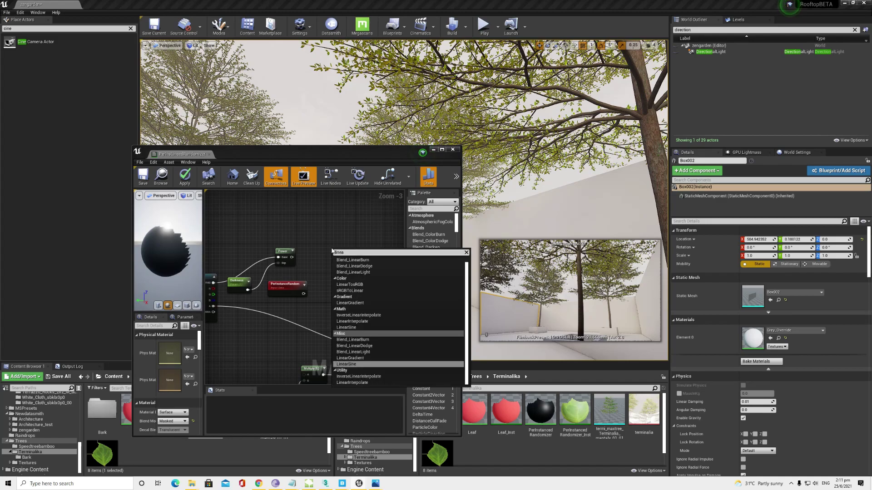
{"action": "type", "text": "rint"}
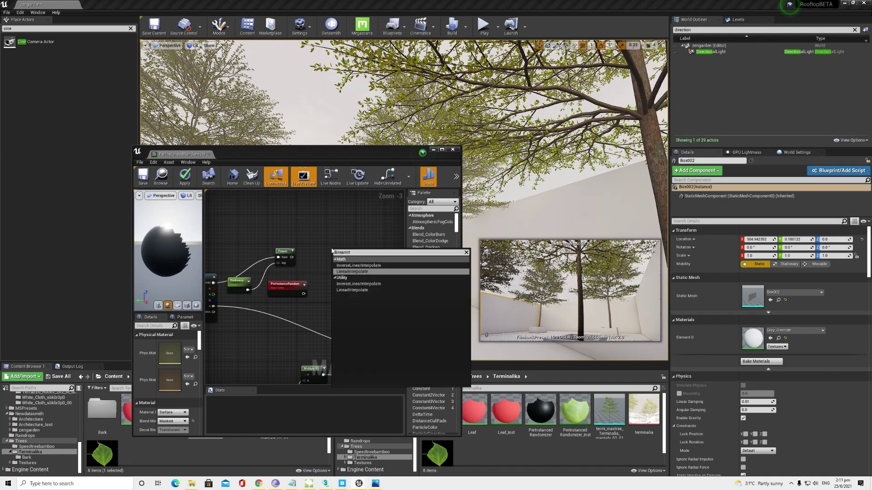
{"action": "key", "text": "Return"}
{"action": "left_click_drag", "start_coordinate": [304, 293], "coordinate": [336, 274]}
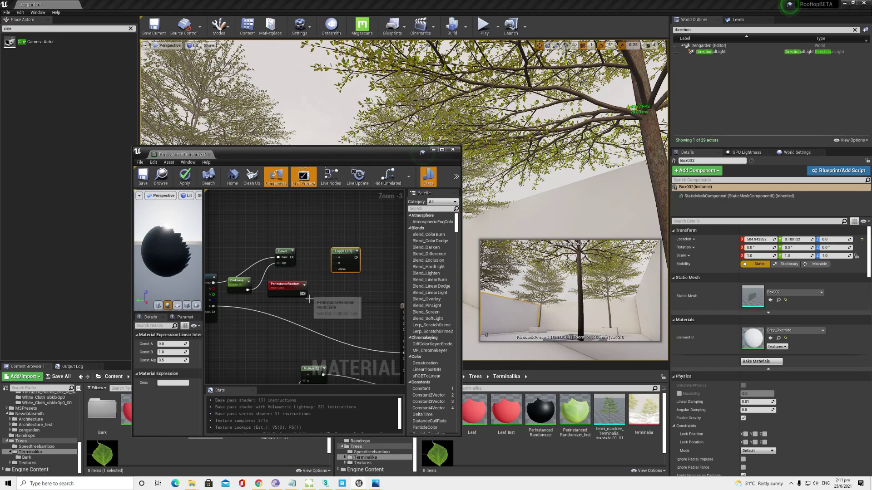
{"action": "left_click_drag", "start_coordinate": [292, 257], "coordinate": [341, 264]}
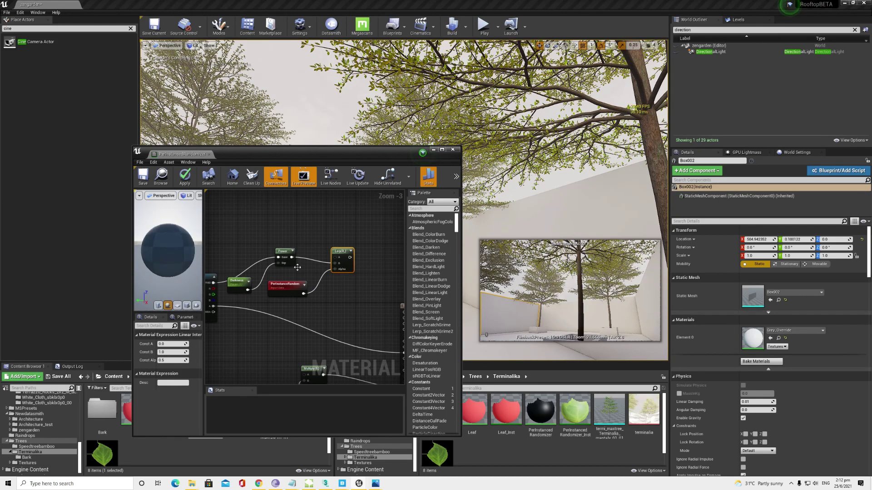
Add a white Autumn Tint vector parameter into Lerp A and wire the Lerp to Base Color.
{"action": "right_click", "coordinate": [294, 210]}
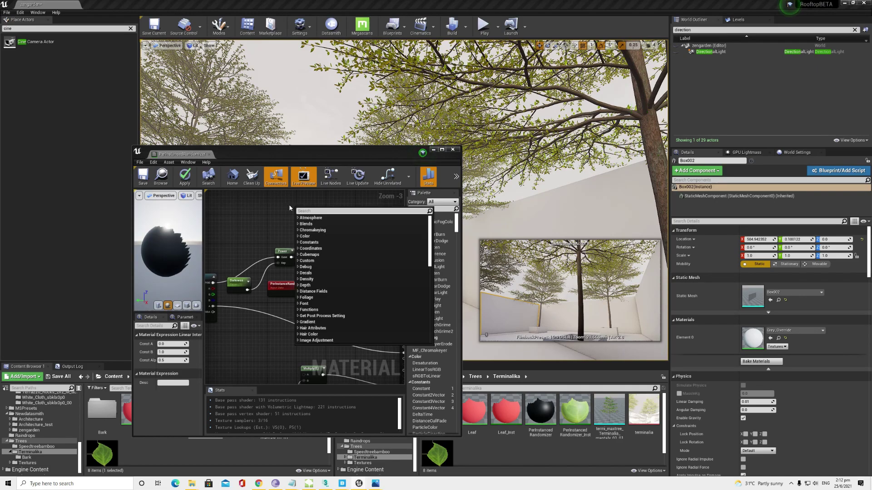
{"action": "left_click", "coordinate": [285, 199]}
{"action": "left_click", "coordinate": [284, 199]}
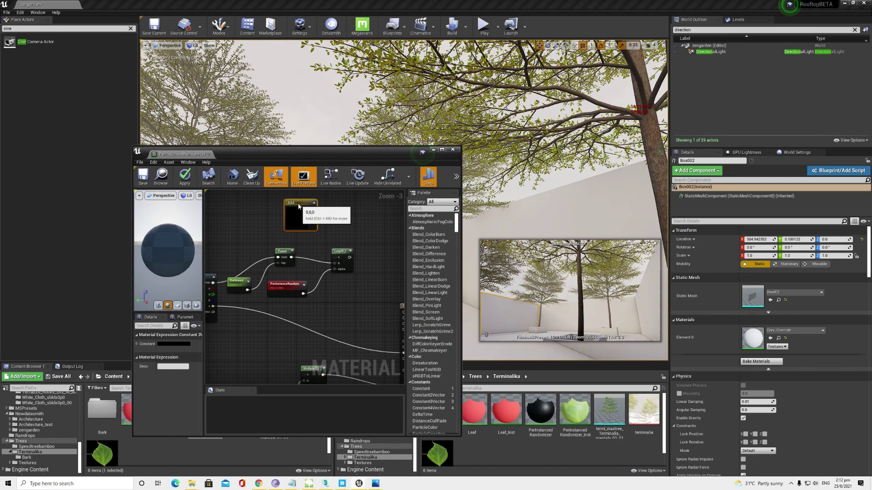
{"action": "right_click", "coordinate": [298, 204]}
{"action": "left_click", "coordinate": [319, 233]}
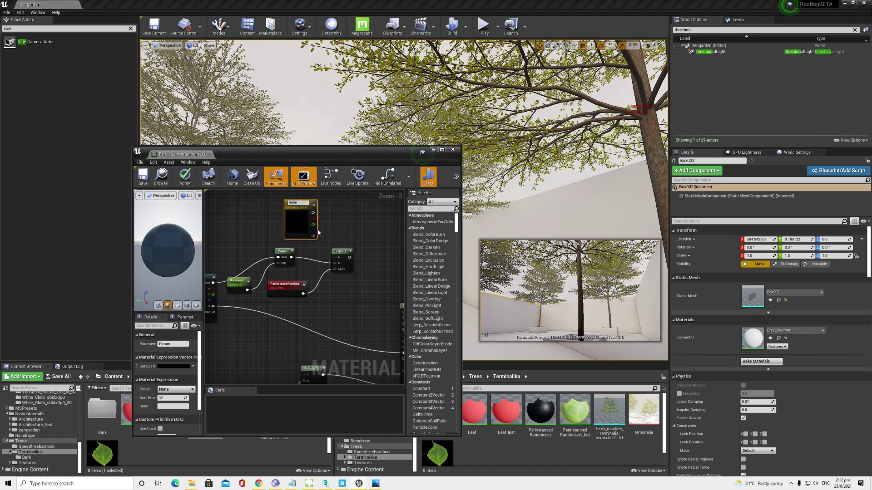
{"action": "type", "text": "Autumn Tint"}
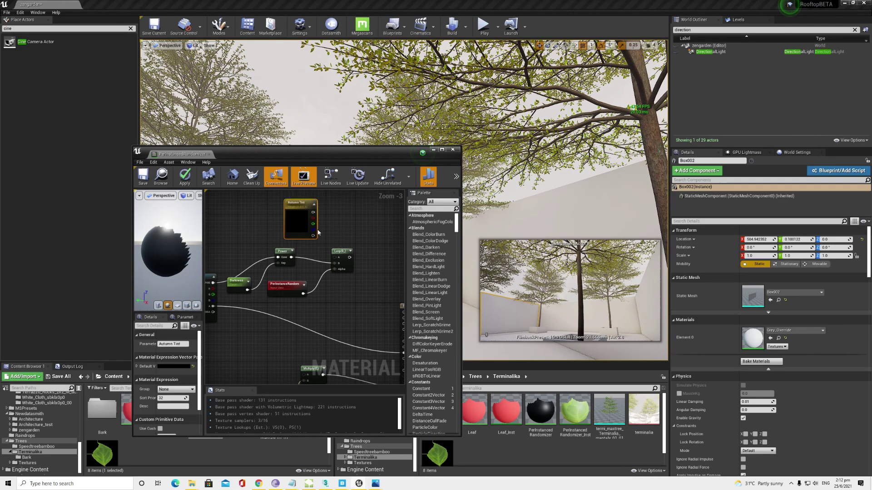
{"action": "double_click", "coordinate": [318, 231]}
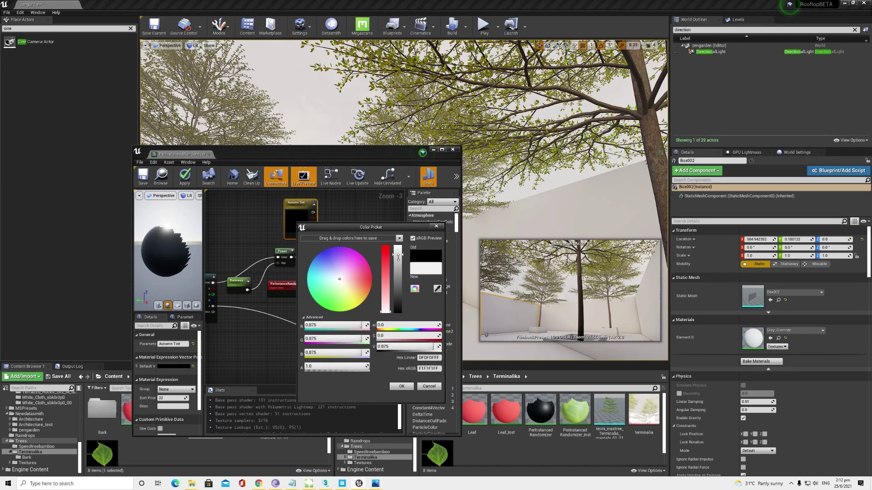
{"action": "left_click", "coordinate": [402, 386]}
{"action": "left_click_drag", "start_coordinate": [313, 212], "coordinate": [335, 258]}
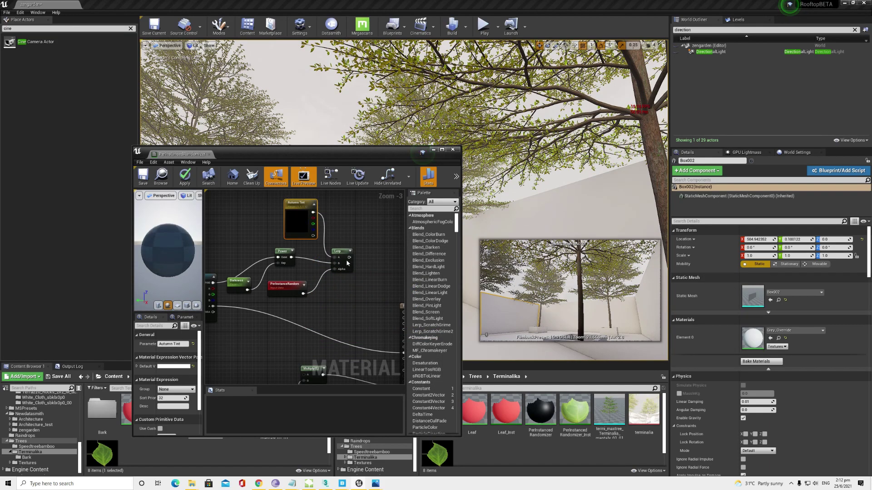
{"action": "right_click_drag", "start_coordinate": [356, 267], "coordinate": [329, 247]}
{"action": "left_click_drag", "start_coordinate": [322, 236], "coordinate": [378, 292]}
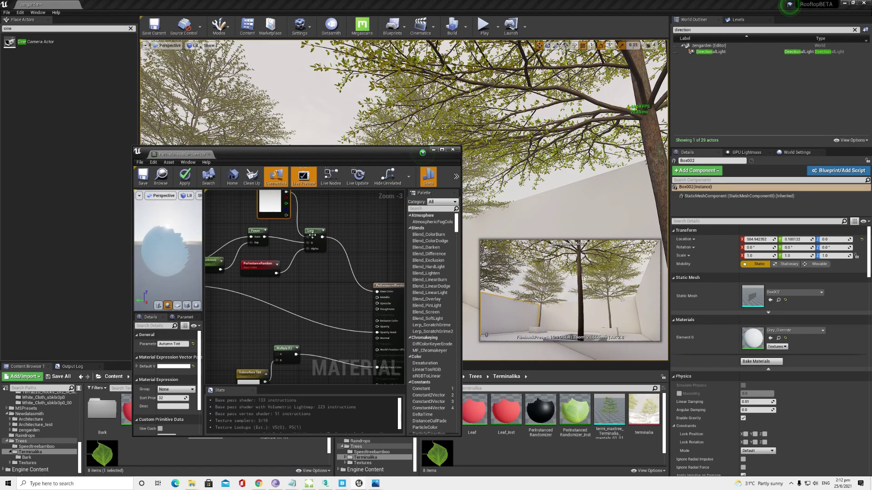
Wire the Lerp output into the Multiply node and save the PerInstancedRandomizer material.
{"action": "scroll", "coordinate": [323, 264], "scroll_direction": "down", "scroll_amount": 1}
{"action": "right_click_drag", "start_coordinate": [351, 253], "coordinate": [314, 245]}
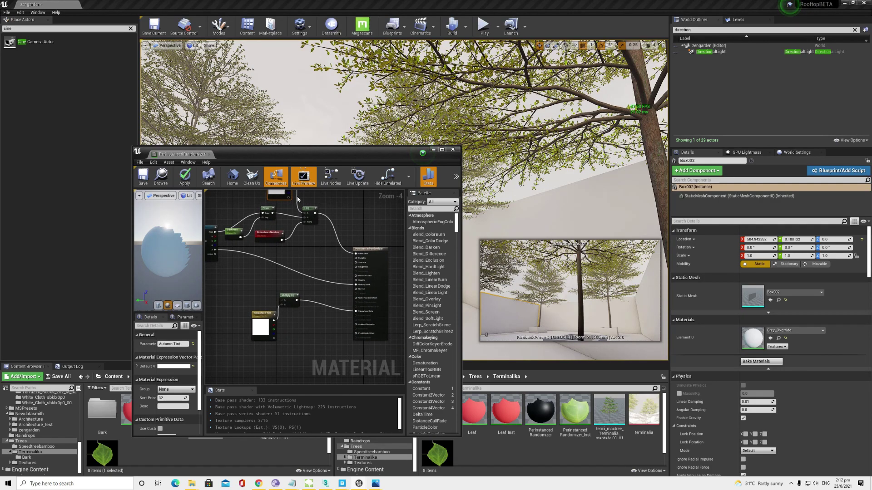
{"action": "left_click_drag", "start_coordinate": [314, 215], "coordinate": [282, 300]}
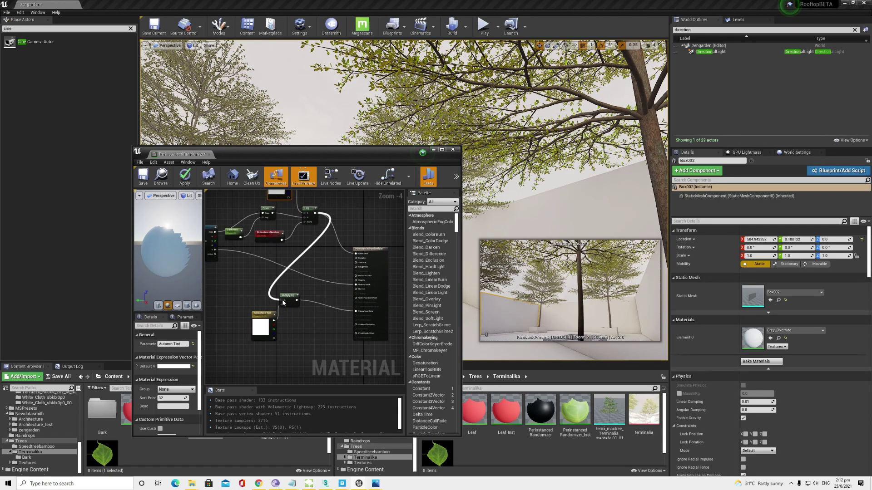
{"action": "left_click", "coordinate": [144, 177]}
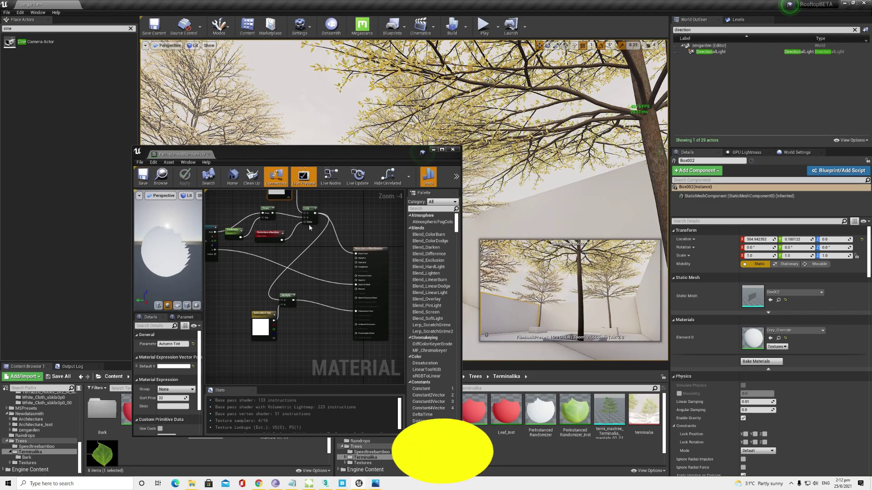
{"action": "right_click_drag", "start_coordinate": [309, 224], "coordinate": [303, 247]}
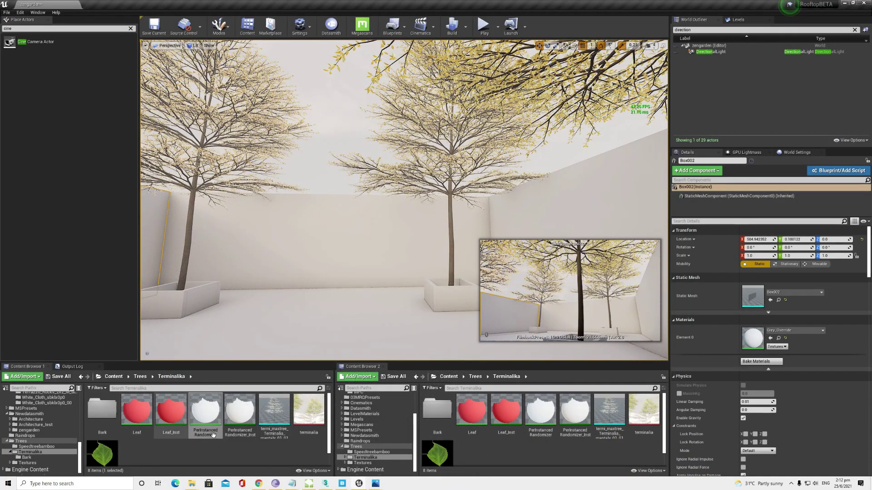
Open PerInstancedRandomizer_Inst, enable Autumn Tint and apply a salmon-pink tint.
{"action": "double_click", "coordinate": [240, 411]}
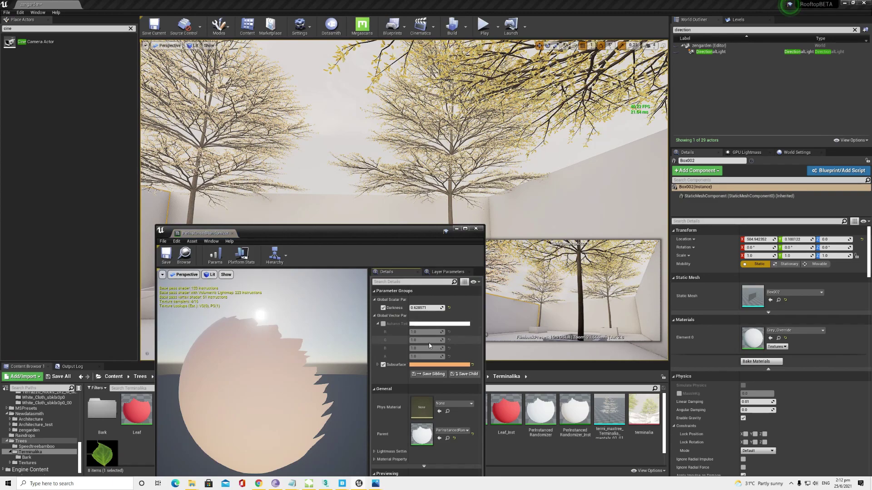
{"action": "left_click", "coordinate": [383, 324]}
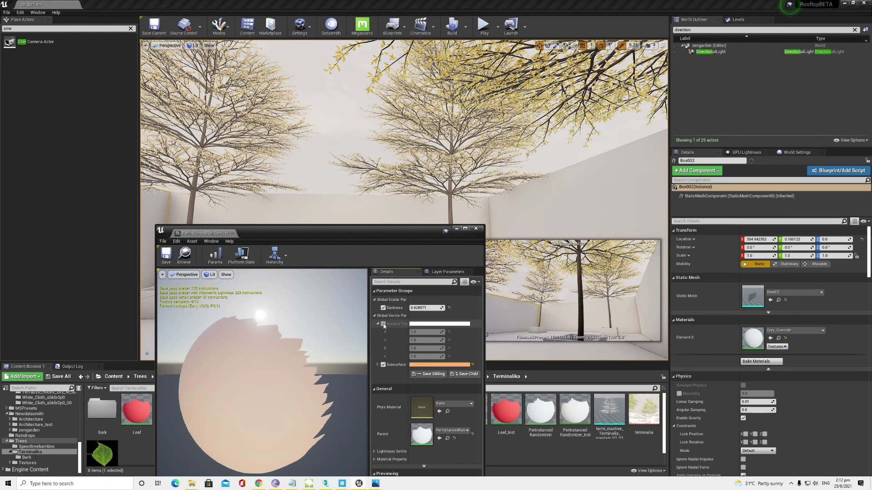
{"action": "left_click", "coordinate": [429, 323]}
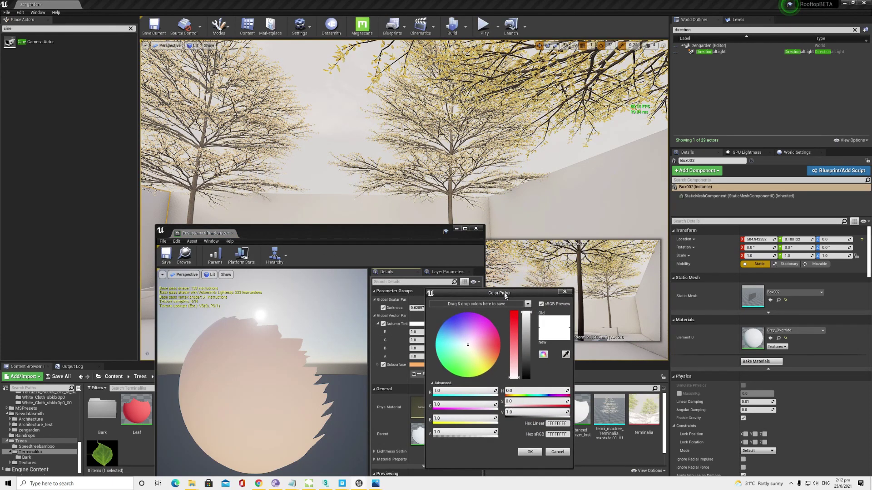
{"action": "left_click_drag", "start_coordinate": [504, 299], "coordinate": [471, 231]}
{"action": "left_click_drag", "start_coordinate": [457, 282], "coordinate": [464, 291]}
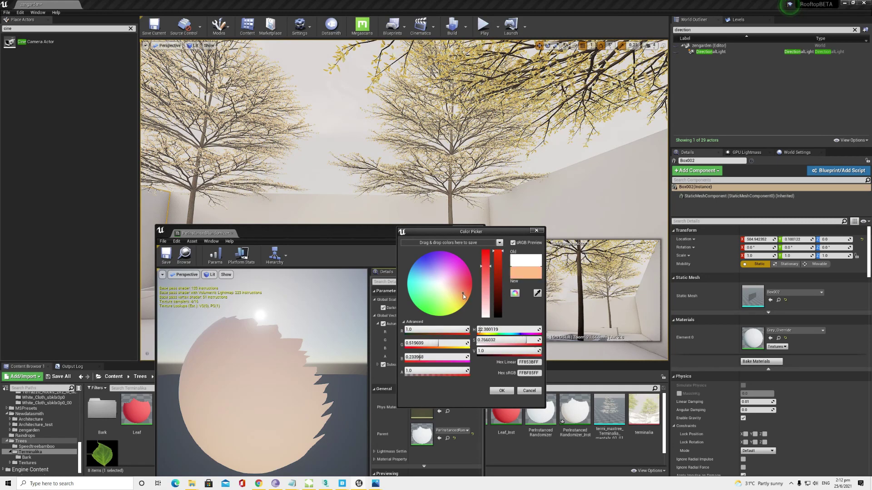
{"action": "left_click", "coordinate": [501, 391]}
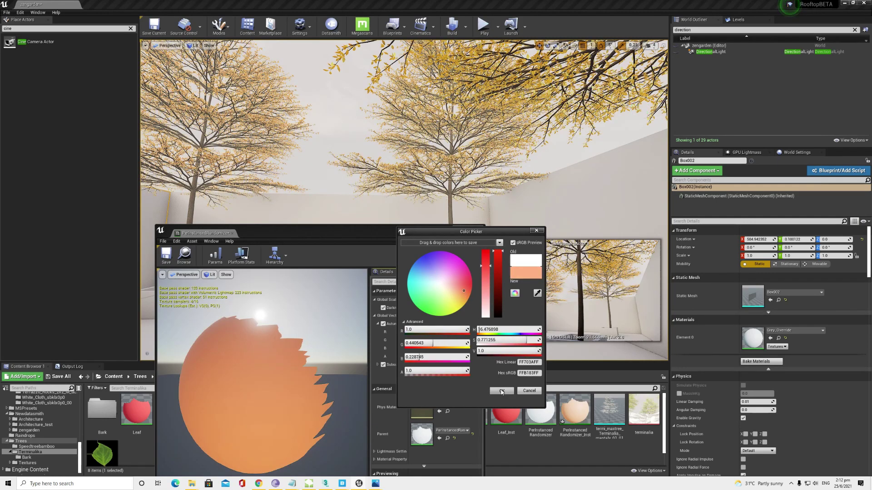
{"action": "left_click", "coordinate": [364, 177]}
{"action": "mouse_move", "coordinate": [363, 177]}
{"action": "right_mouse_down"}
{"action": "mouse_move", "coordinate": [284, 116]}
{"action": "mouse_move", "coordinate": [248, 222]}
{"action": "right_mouse_up"}
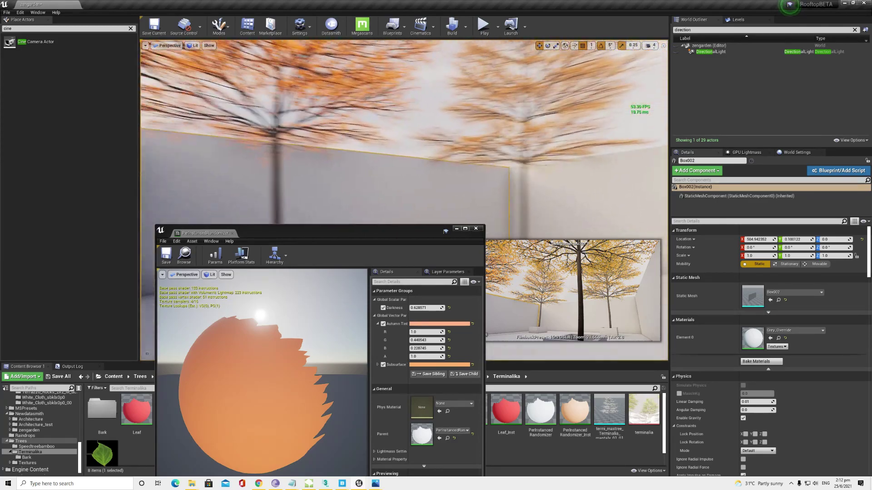
{"action": "right_click_drag", "start_coordinate": [249, 222], "coordinate": [248, 222]}
Refine the Autumn Tint to pale peach and raise Darkness to 0.885714.
{"action": "left_click", "coordinate": [421, 326]}
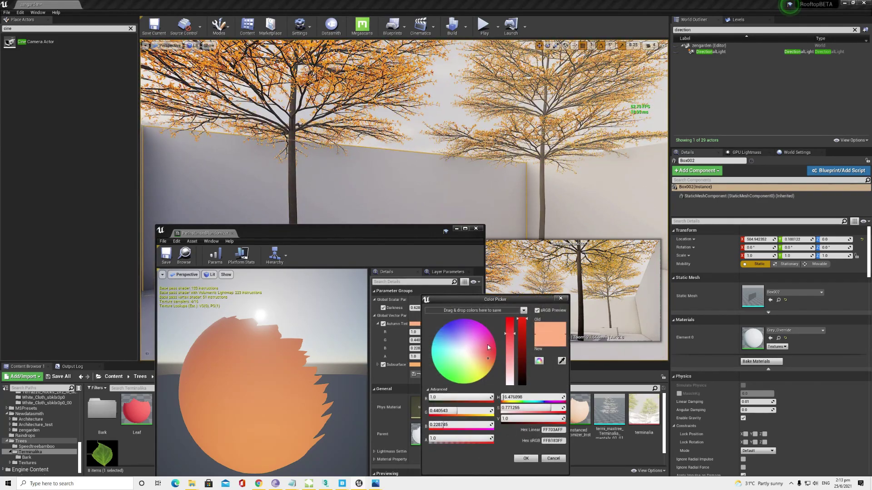
{"action": "mouse_move", "coordinate": [510, 335]}
{"action": "left_mouse_down"}
{"action": "mouse_move", "coordinate": [510, 325]}
{"action": "mouse_move", "coordinate": [522, 336]}
{"action": "left_mouse_up"}
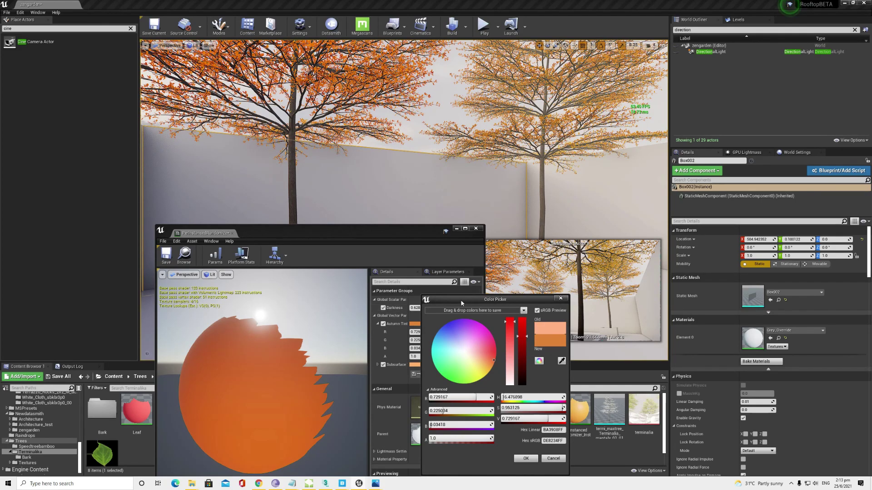
{"action": "left_click_drag", "start_coordinate": [461, 299], "coordinate": [453, 338]}
{"action": "left_click_drag", "start_coordinate": [423, 309], "coordinate": [443, 309]}
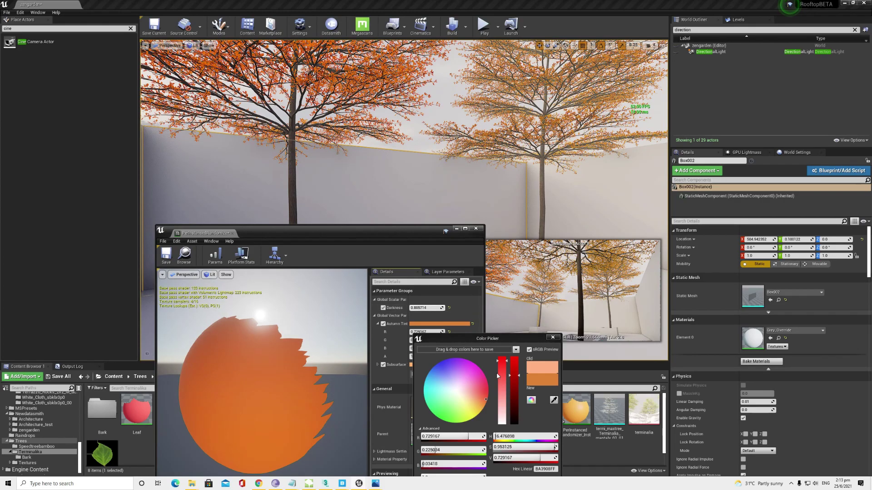
{"action": "left_click_drag", "start_coordinate": [503, 384], "coordinate": [497, 389]}
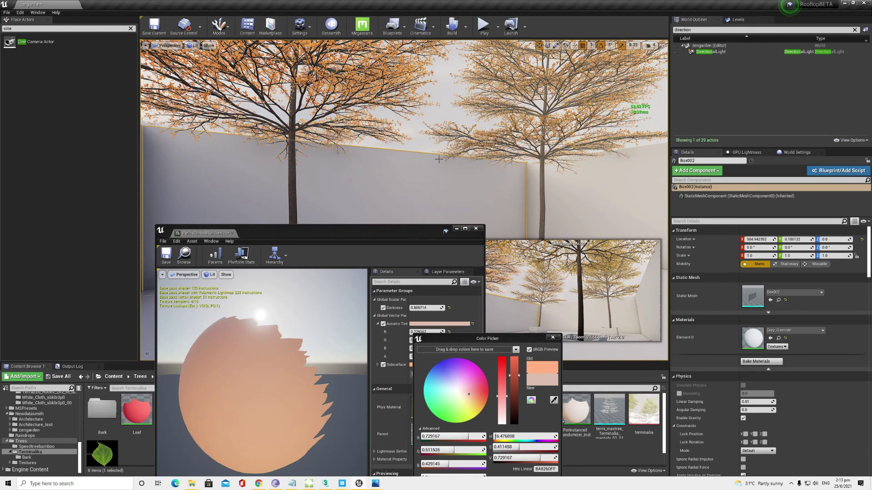
{"action": "mouse_move", "coordinate": [404, 137]}
{"action": "right_mouse_down"}
{"action": "mouse_move", "coordinate": [408, 127]}
{"action": "mouse_move", "coordinate": [513, 349]}
{"action": "right_mouse_up"}
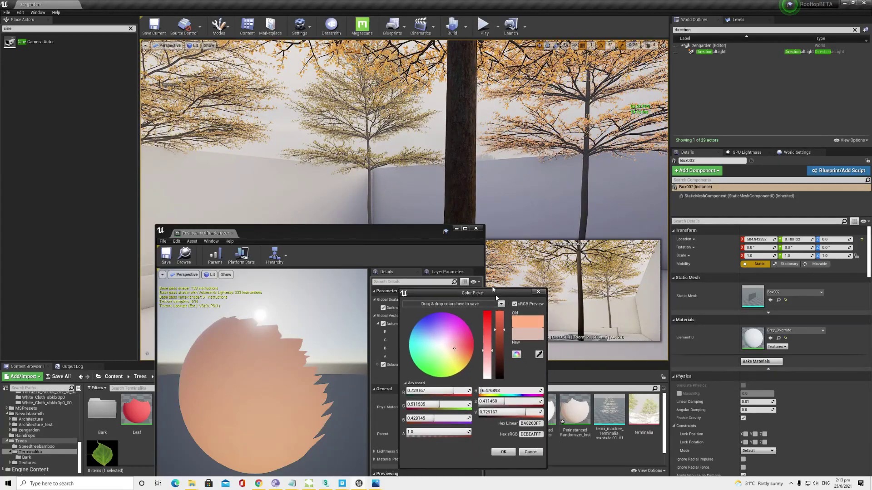
{"action": "left_click_drag", "start_coordinate": [513, 348], "coordinate": [479, 246]}
{"action": "left_click", "coordinate": [436, 293]}
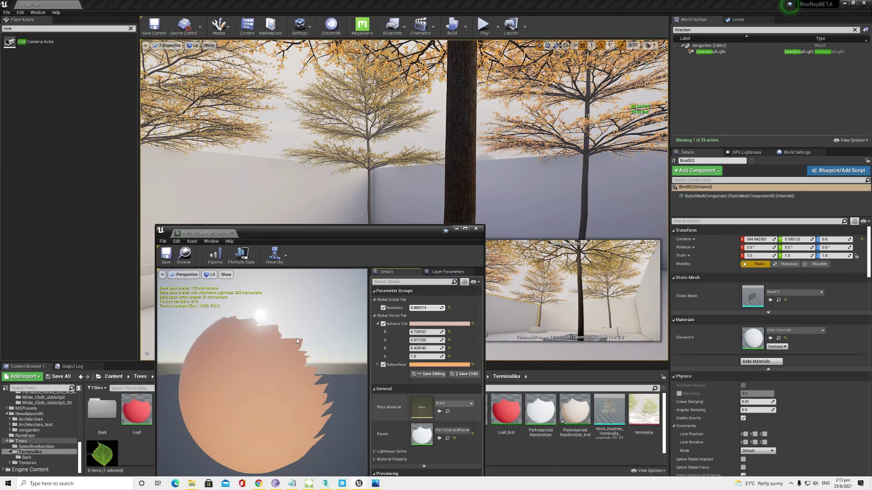
Move the instance editor aside and open the parent PerInstancedRandomizer material.
{"action": "left_click_drag", "start_coordinate": [162, 233], "coordinate": [245, 202]}
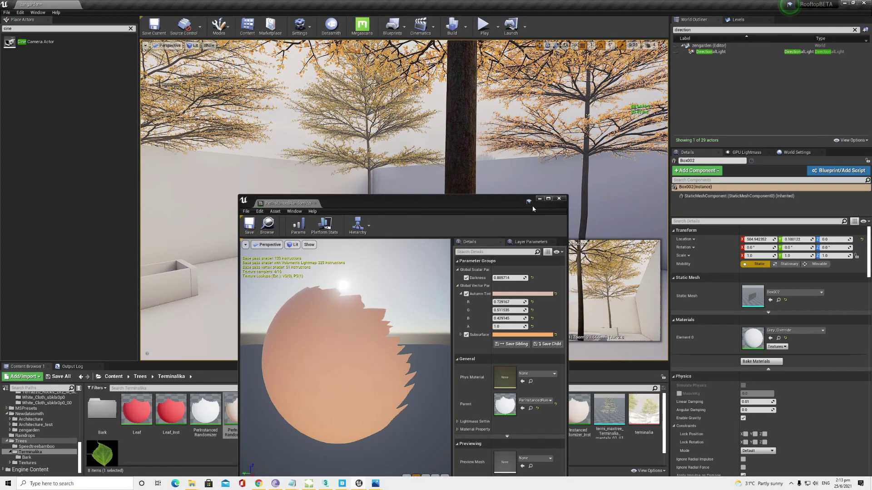
{"action": "left_click", "coordinate": [267, 225]}
{"action": "double_click", "coordinate": [242, 420]}
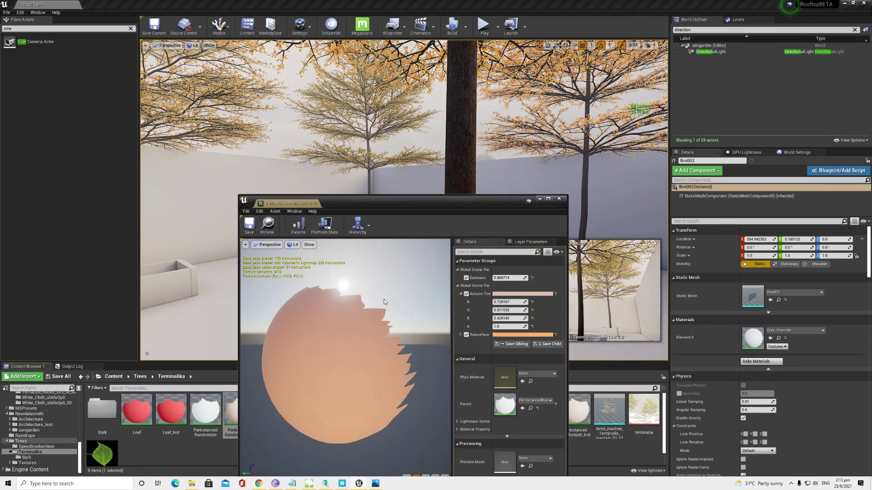
{"action": "double_click", "coordinate": [205, 411]}
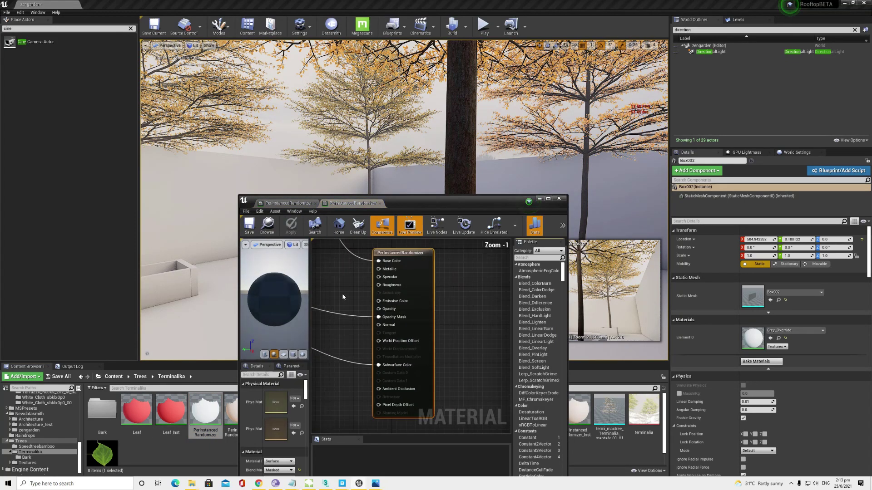
Shift the Autumn Tint node left and down in the graph, then minimize the material editor.
{"action": "left_click", "coordinate": [372, 297]}
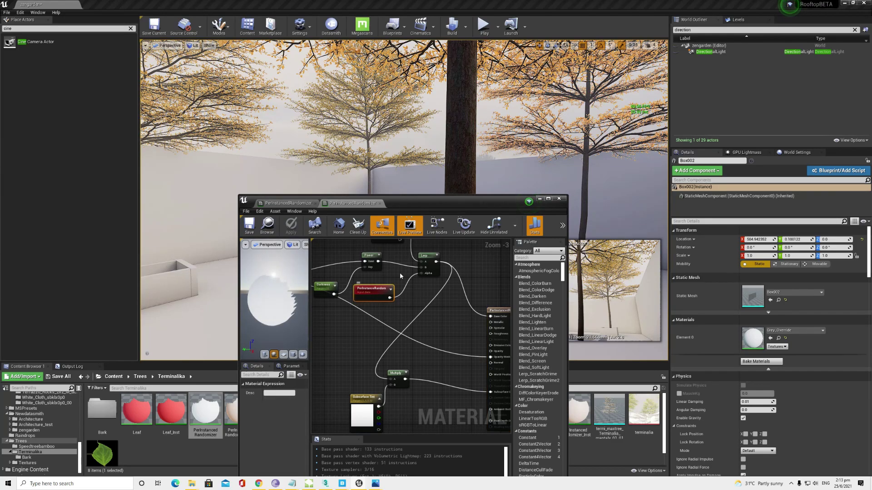
{"action": "right_click_drag", "start_coordinate": [382, 291], "coordinate": [448, 328]}
{"action": "left_click_drag", "start_coordinate": [450, 254], "coordinate": [407, 276]}
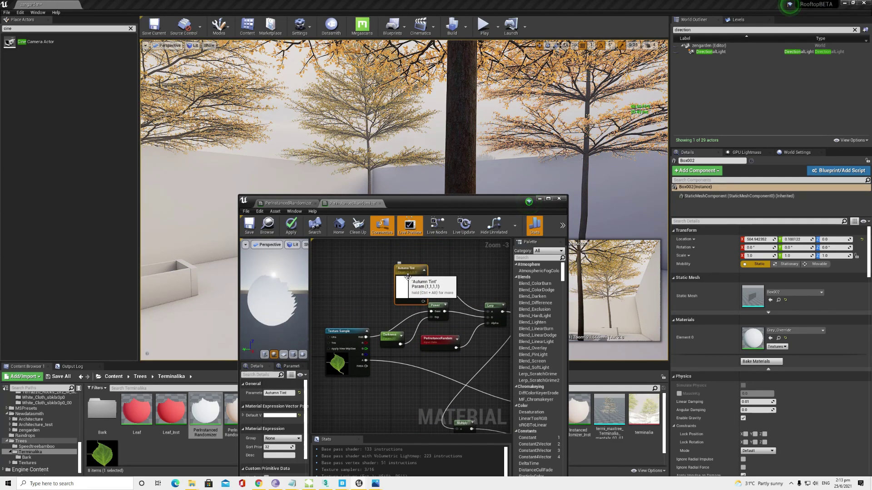
{"action": "left_click", "coordinate": [541, 199]}
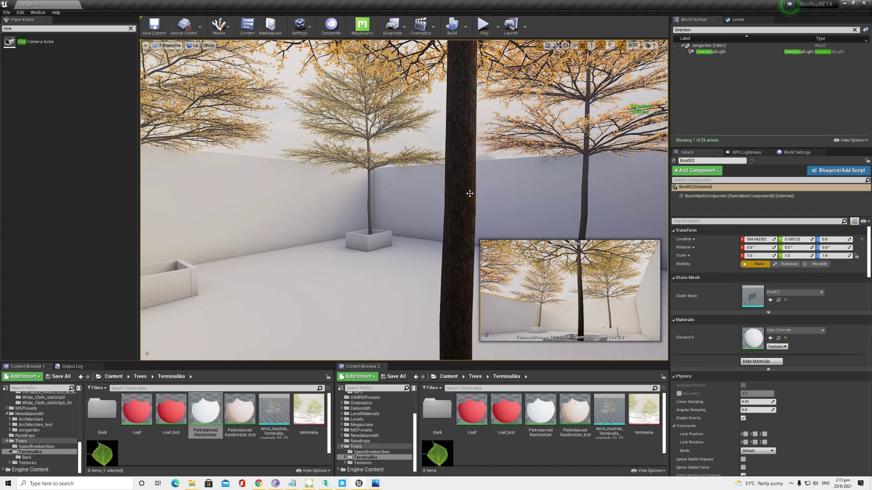
Fly the camera through the courtyard to frame the Terminalia trees in their white planters.
{"action": "right_click_drag", "start_coordinate": [470, 194], "coordinate": [468, 197]}
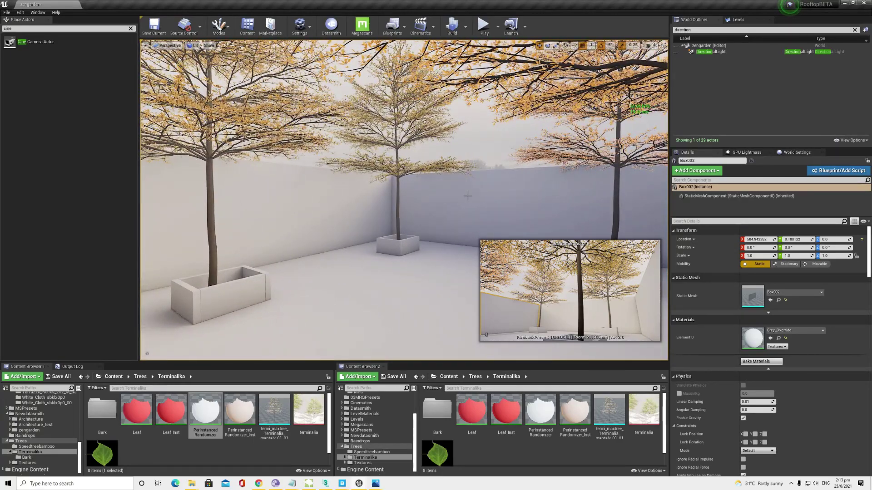